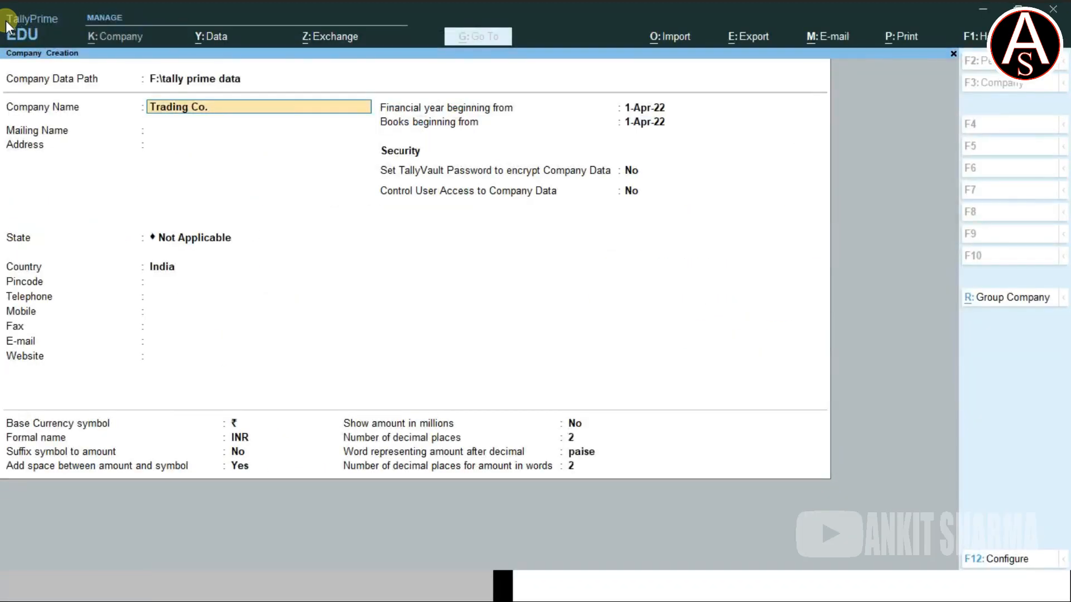
Step: Complete the company creation form for Trading Co. with Bihar as the state and the company's pincode, and save it
key(Return)
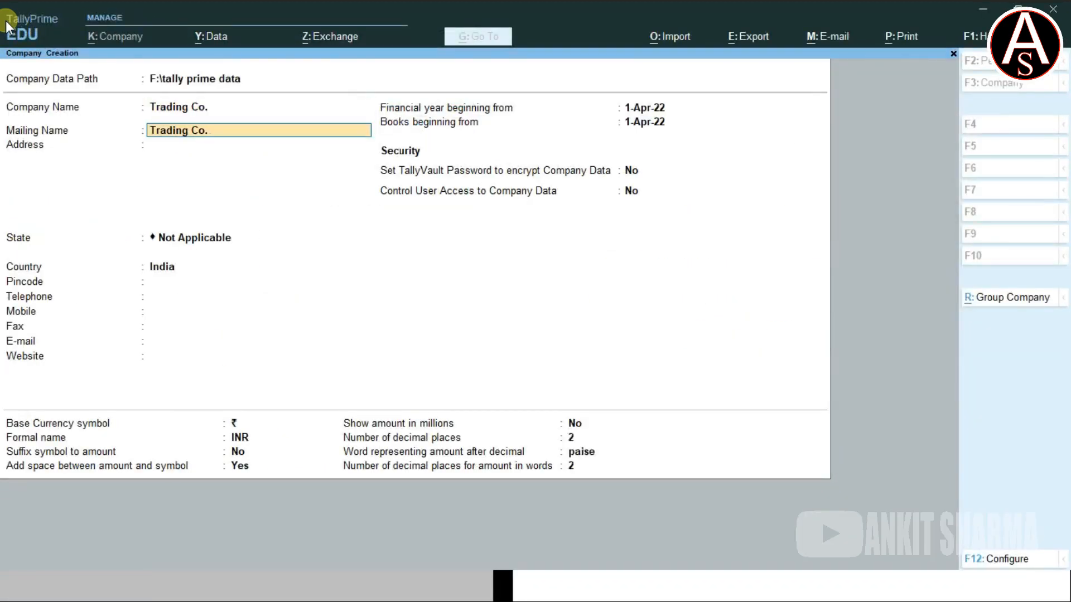
key(Return)
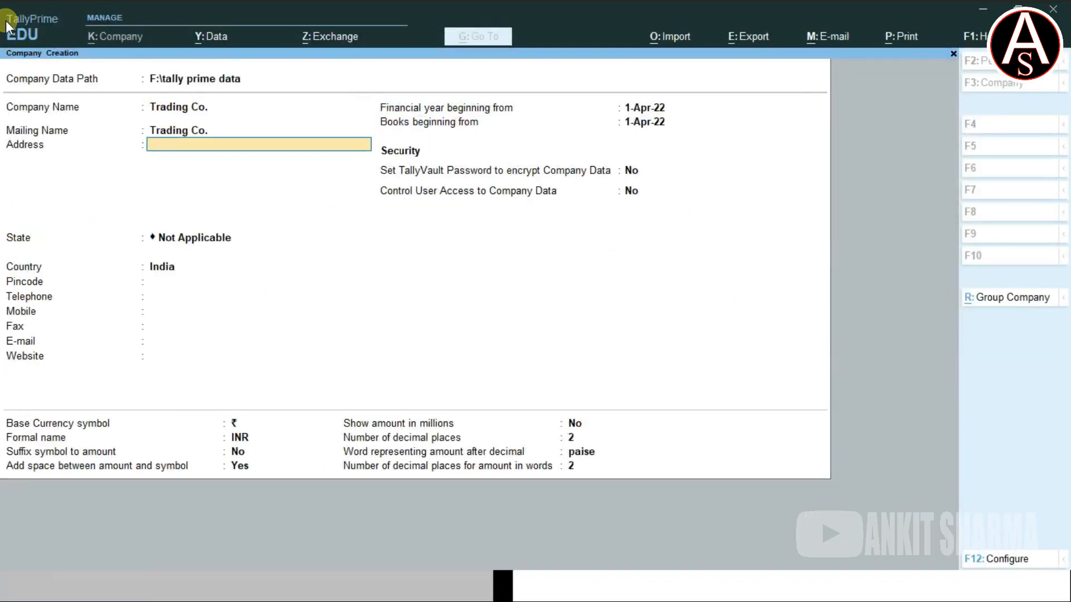
key(Return)
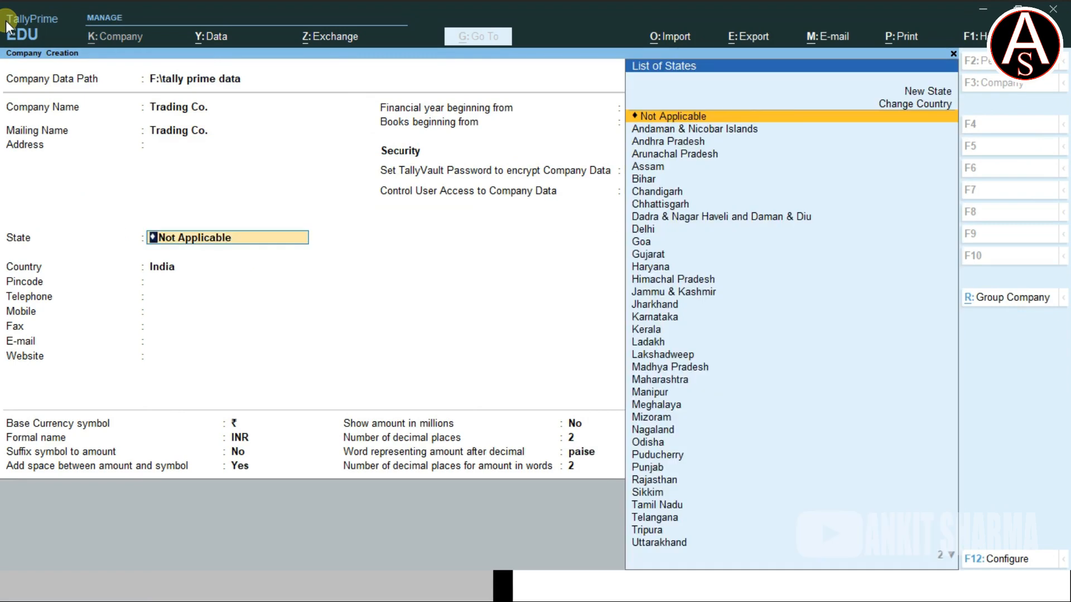
text(b)
key(Return)
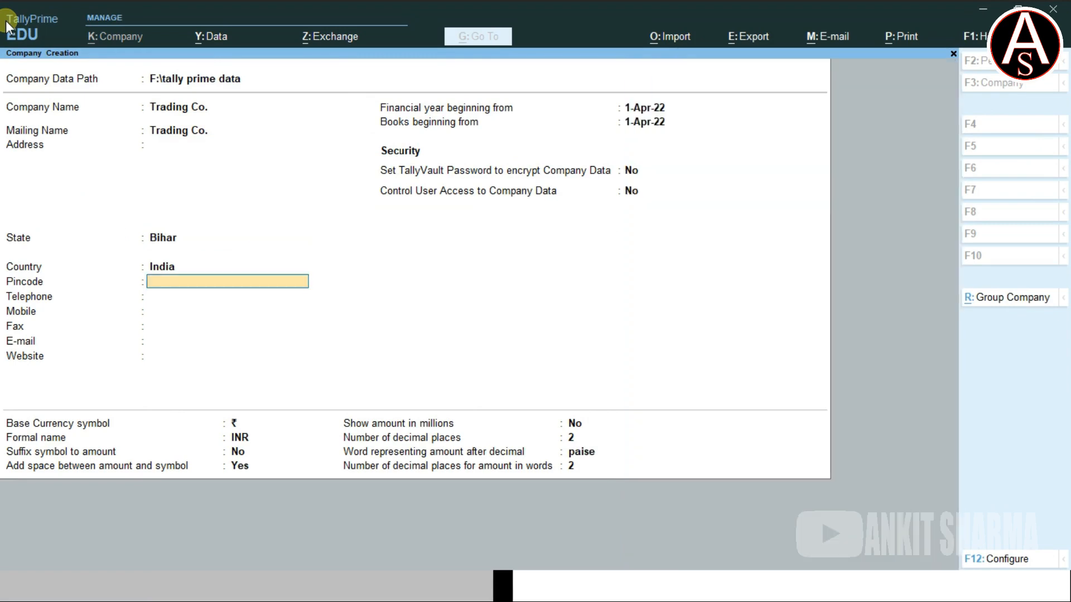
text(812005)
key(Return)
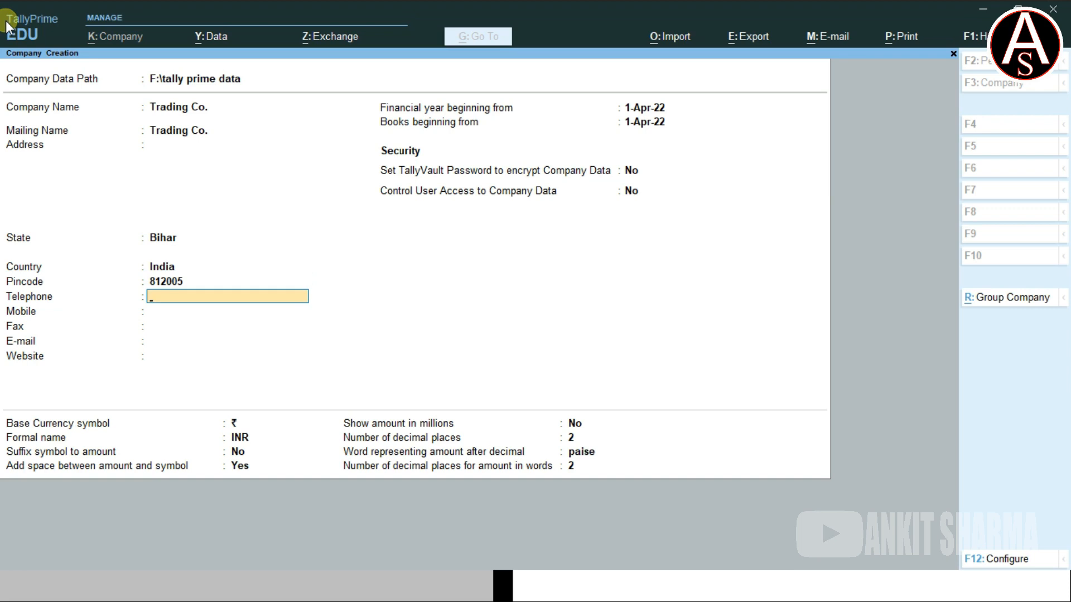
key(ctrl)
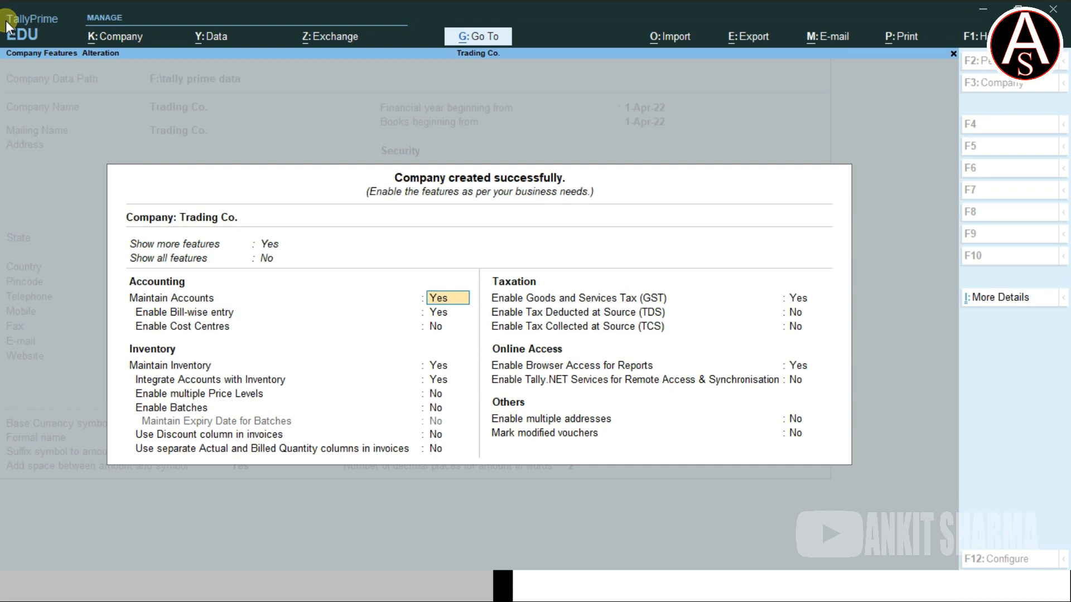
Step: Disable Goods and Services Tax (GST) in the company features and accept the remaining feature settings
key(Right)
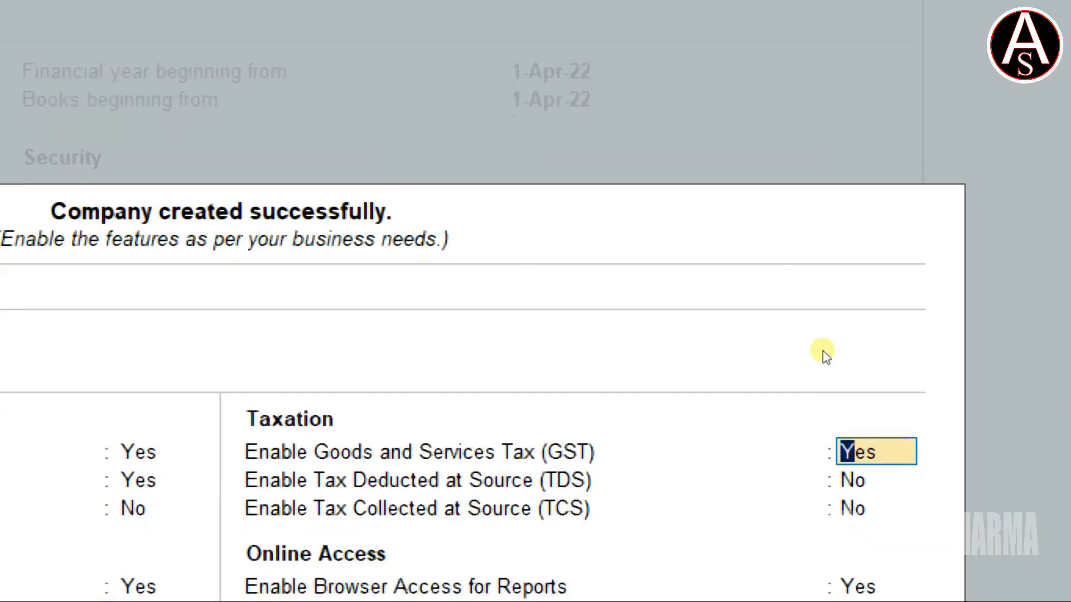
text(no)
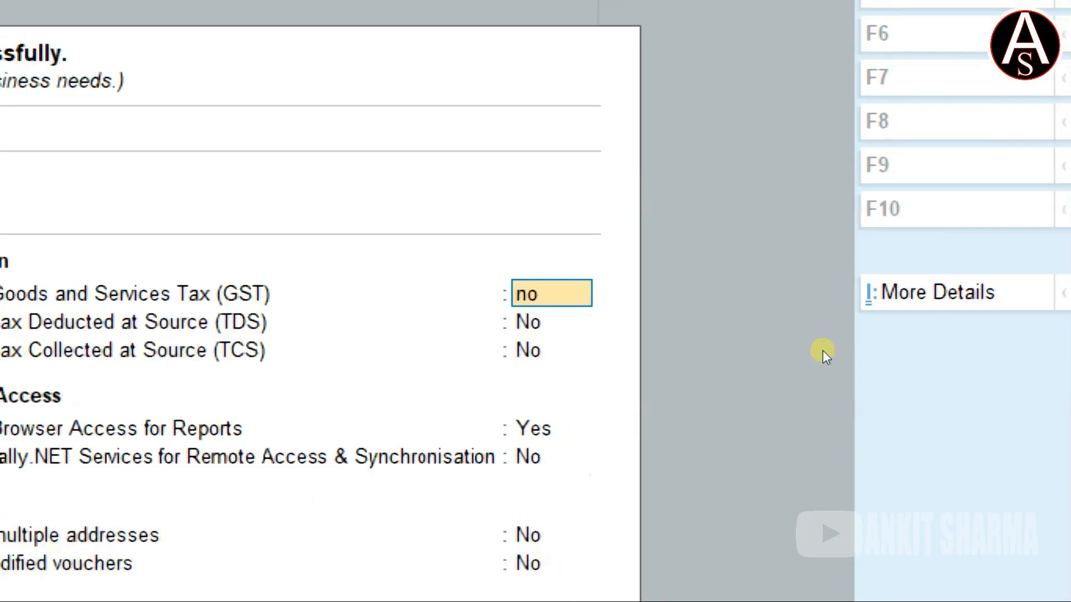
key(Return)
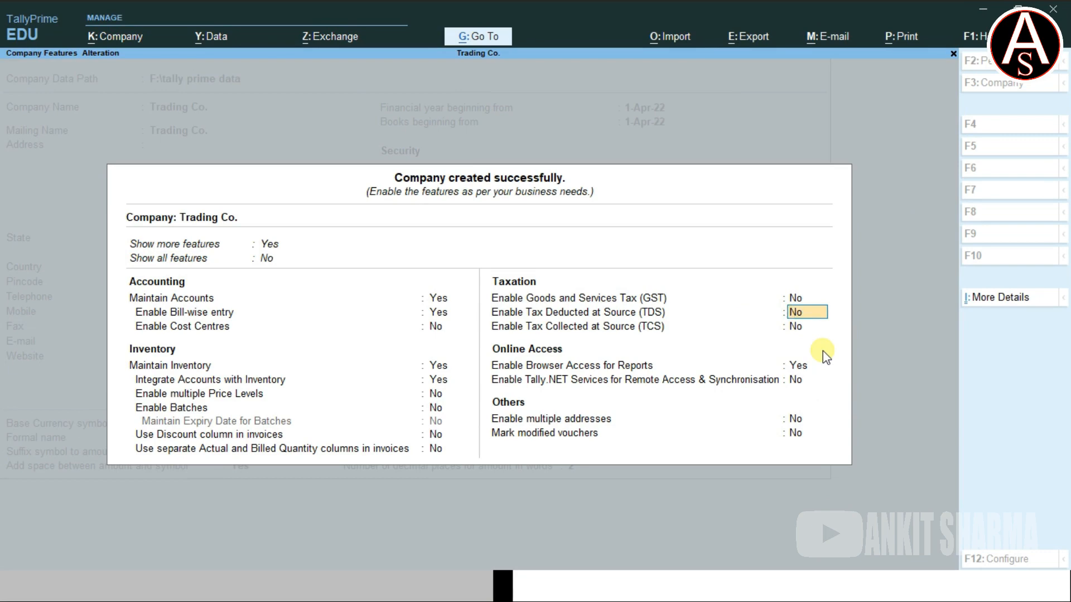
key(Return)
key(Return)
key(Return)
key(Return)
key(Return)
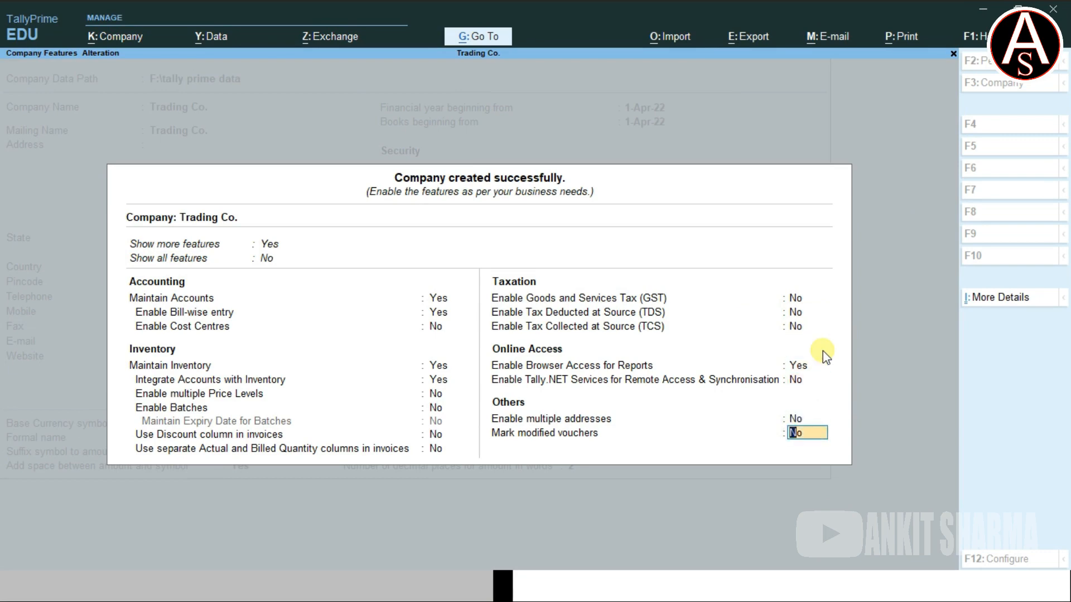
key(Return)
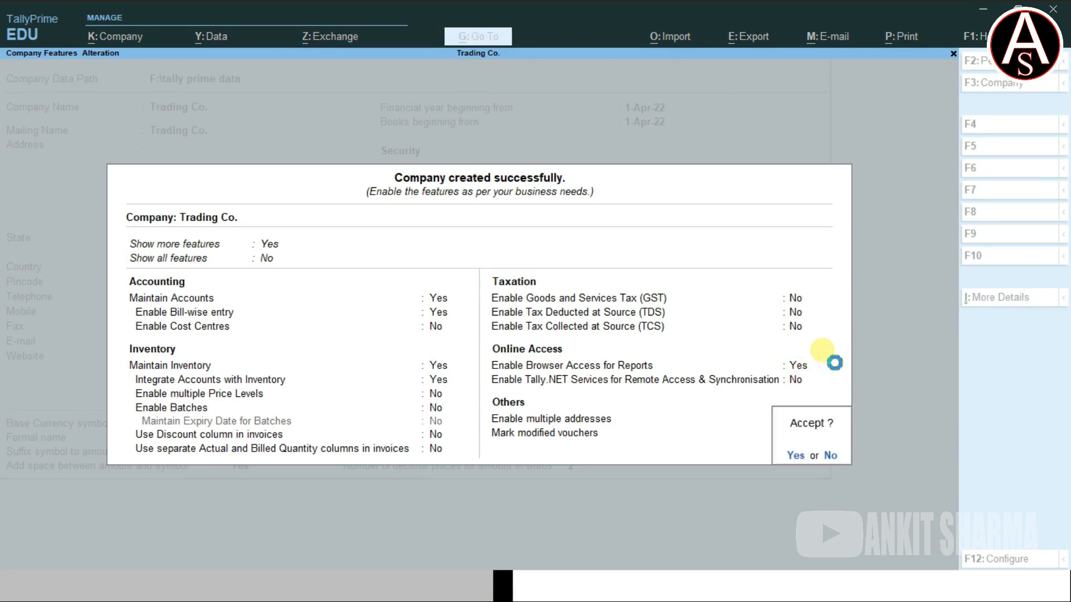
key(Return)
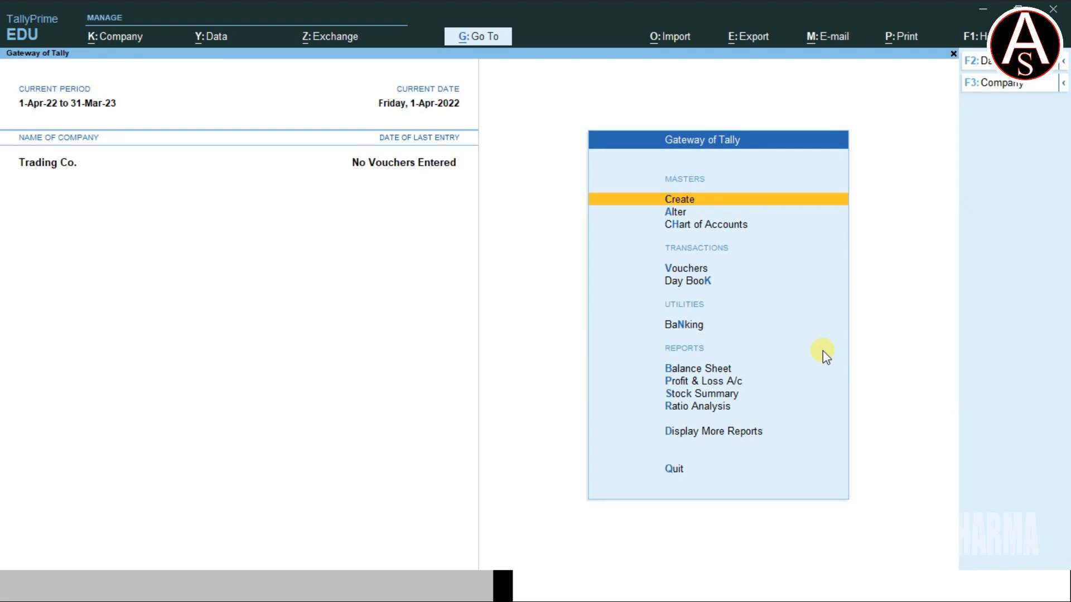
Step: Open voucher entry for Trading Co. and check the purchase-related voucher types offered there
key(Down)
key(Down)
key(Down)
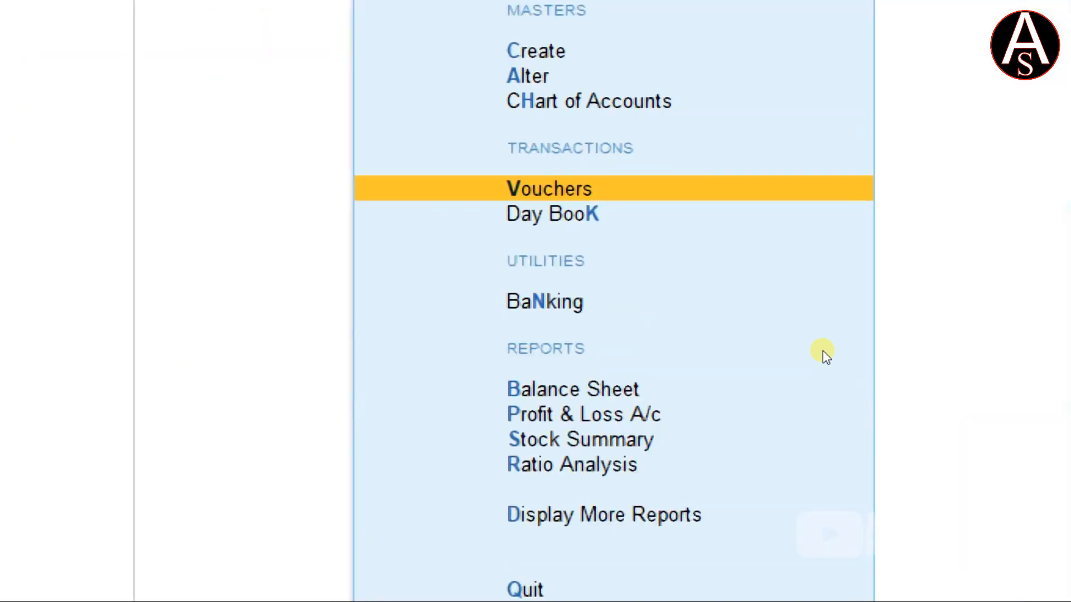
key(Return)
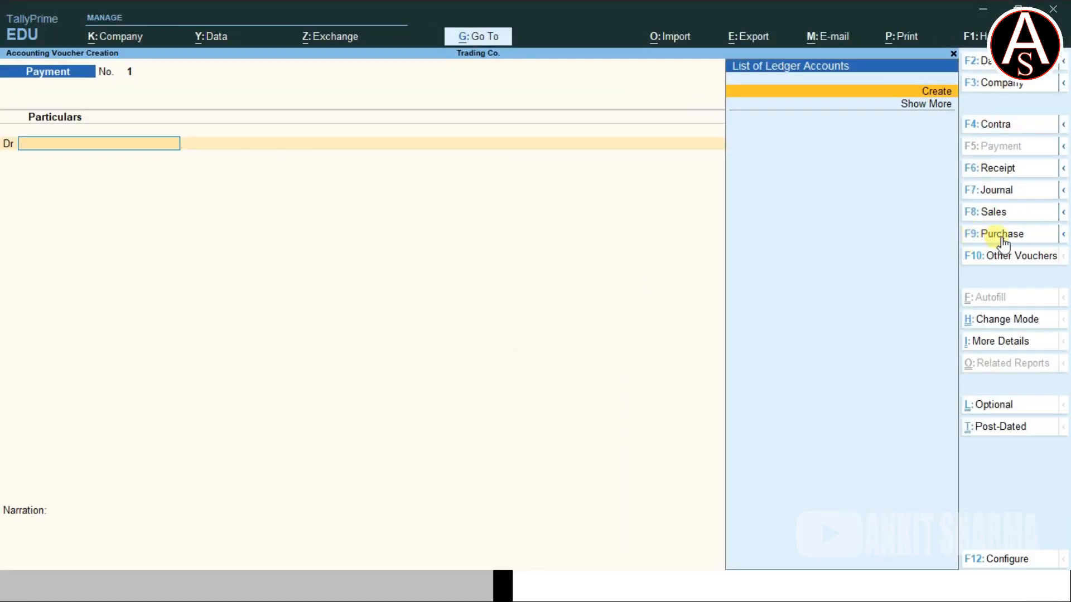
click(1063, 234)
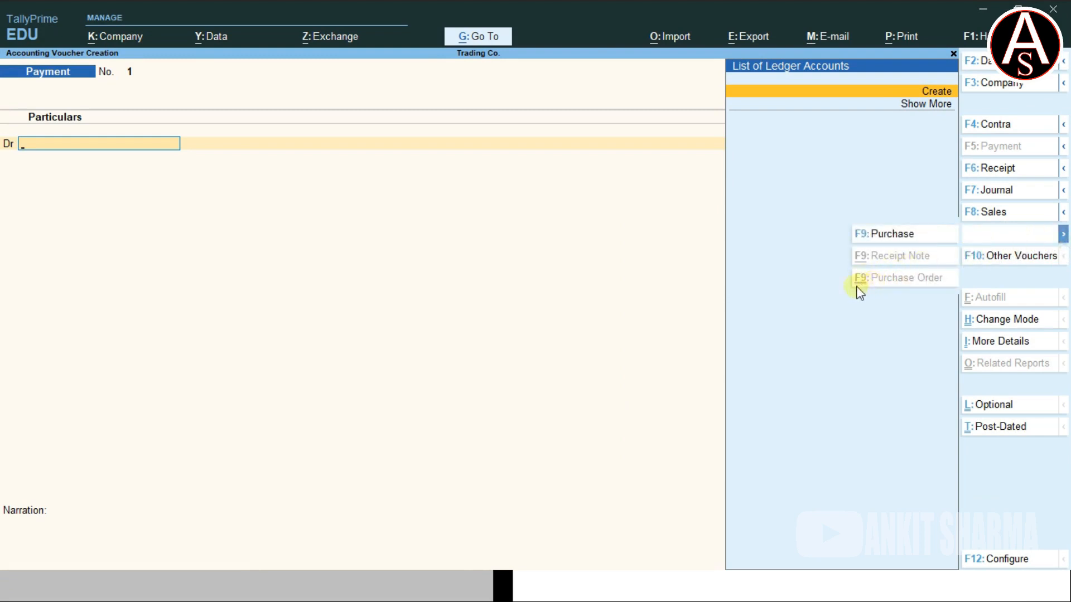
click(628, 296)
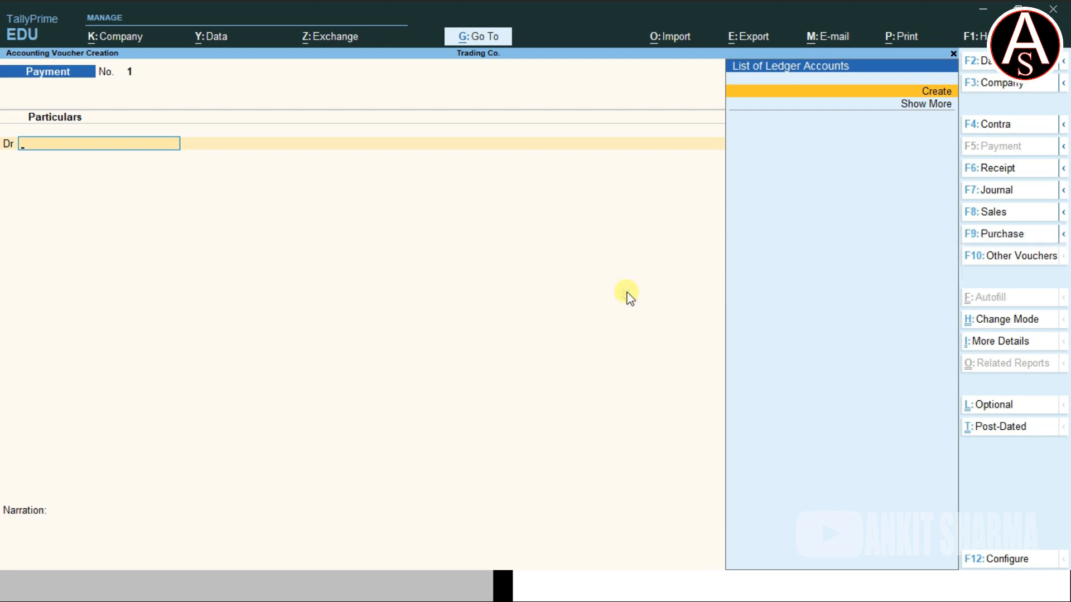
key(ctrl)
click(1062, 235)
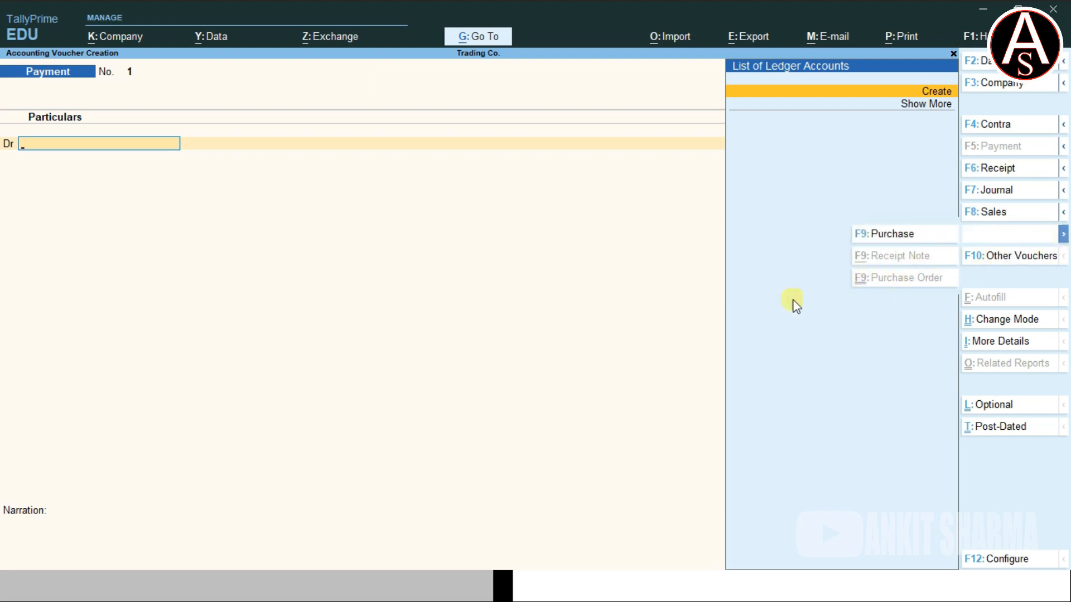
click(590, 286)
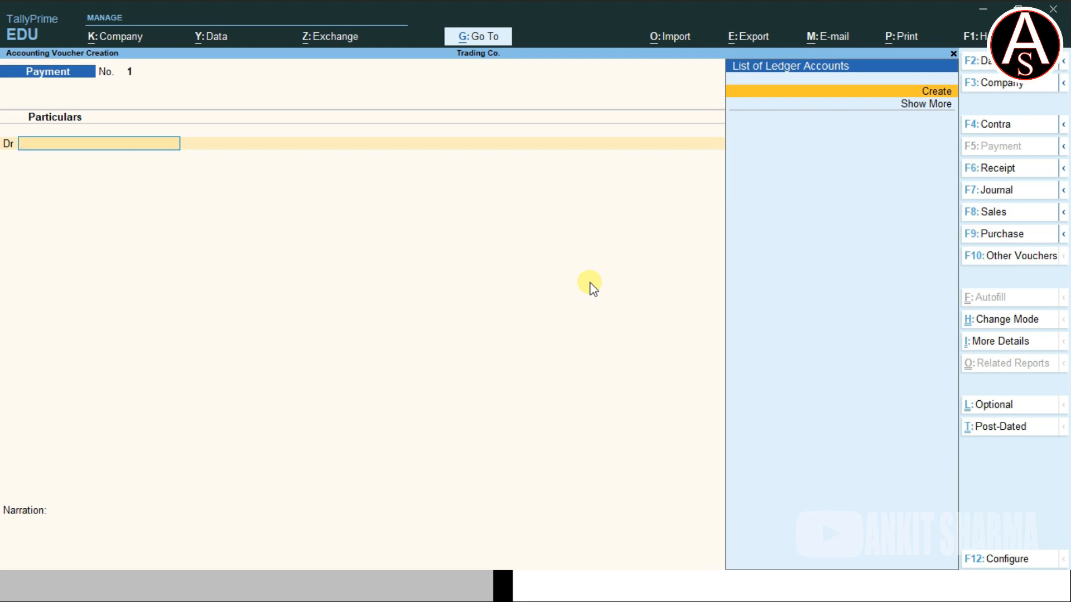
Step: Open the list of other voucher types and include the inactive types in it
click(969, 261)
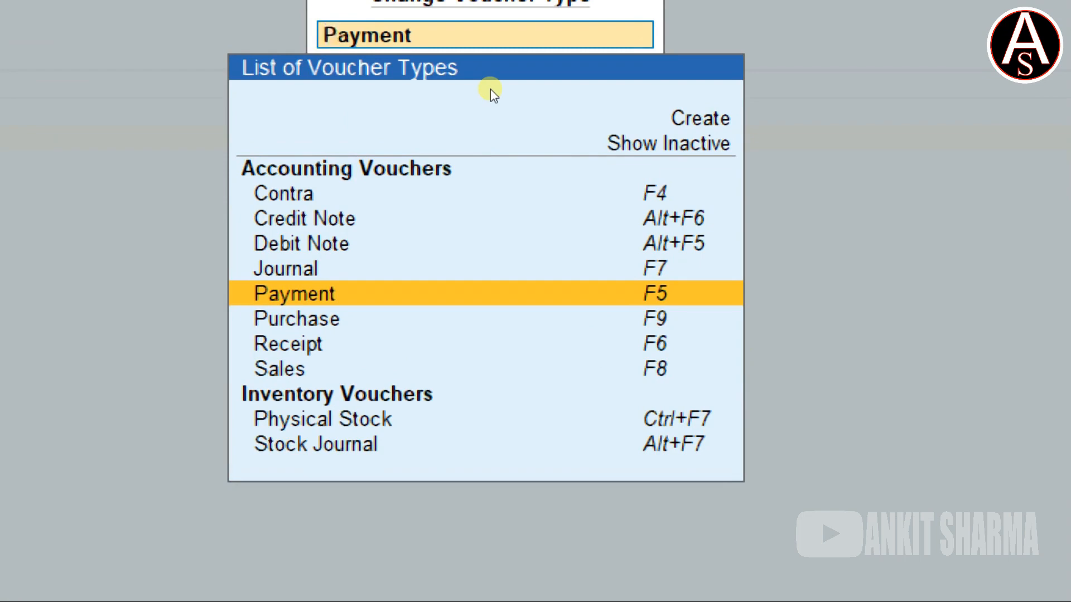
key(Up)
key(Up)
key(Up)
key(Up)
key(Up)
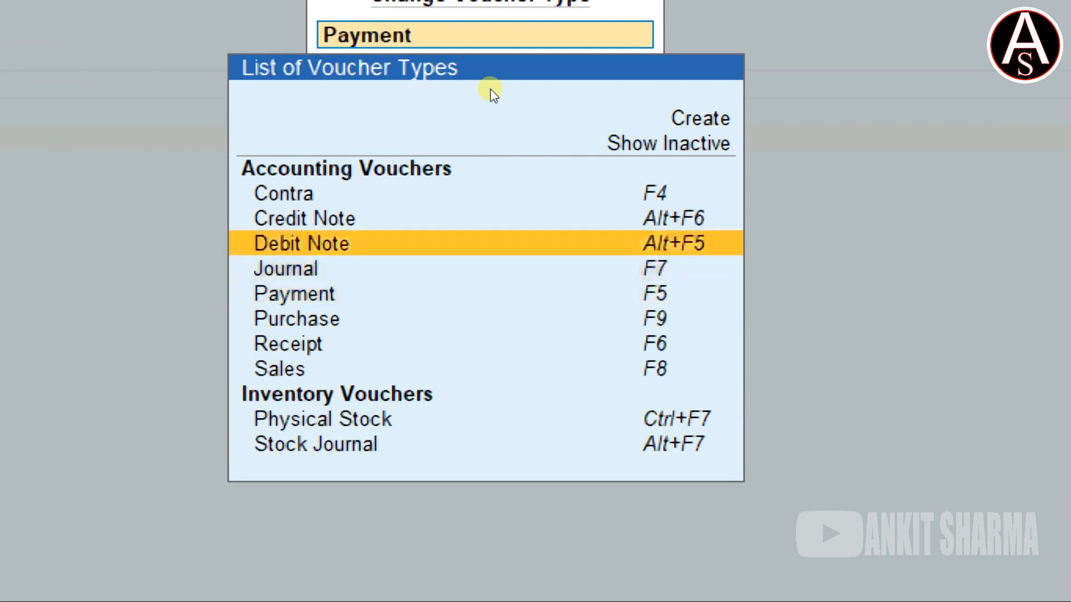
key(Up)
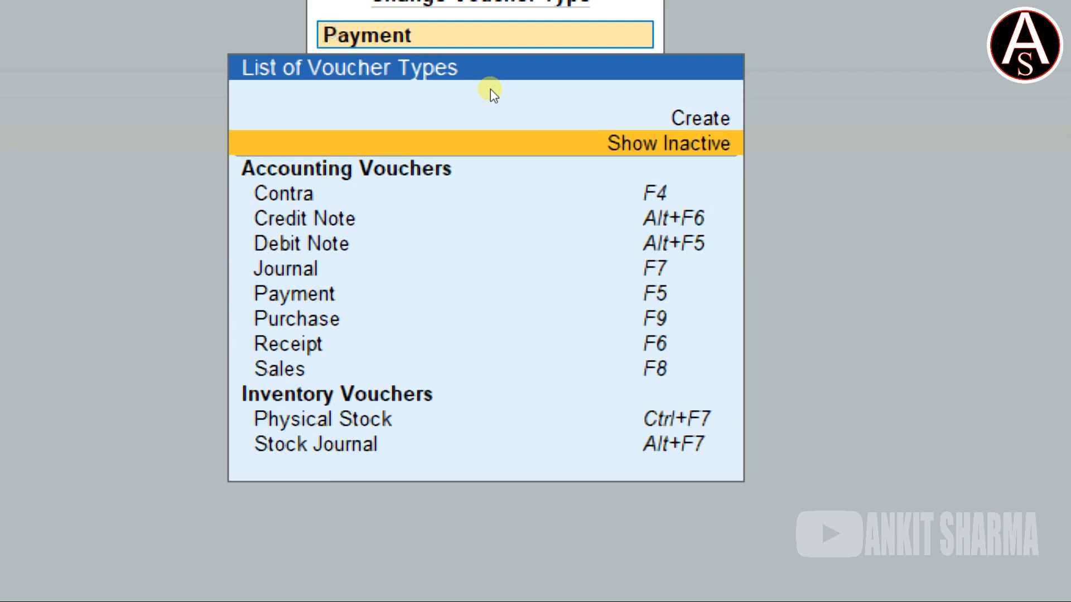
key(Return)
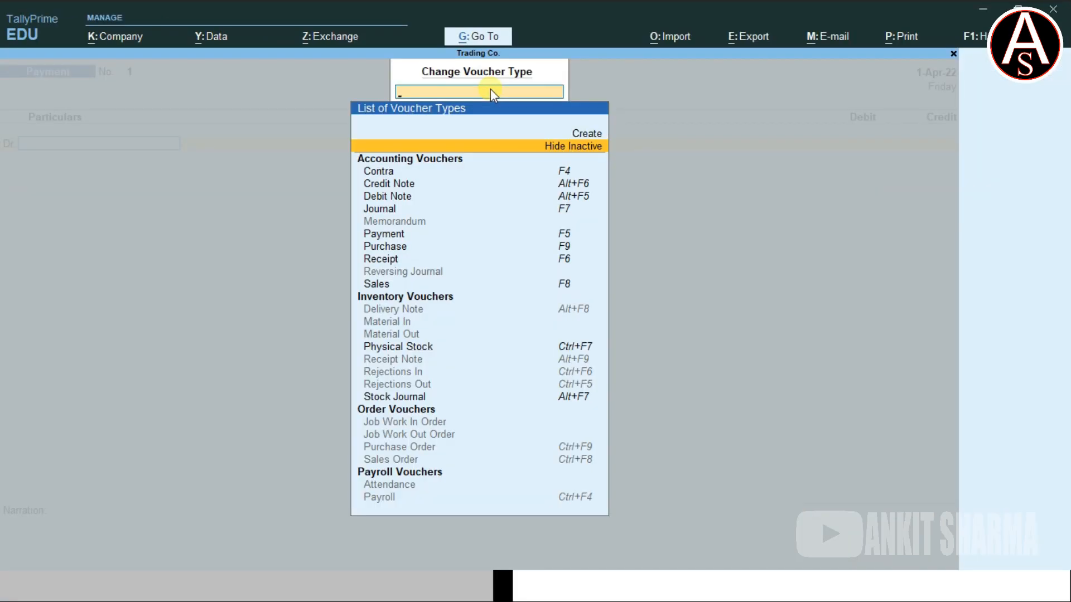
Step: Choose the inactive Purchase Order type among the order vouchers and activate it
key(Down)
key(Down)
key(Down)
key(Down)
key(Down)
key(Down)
key(Down)
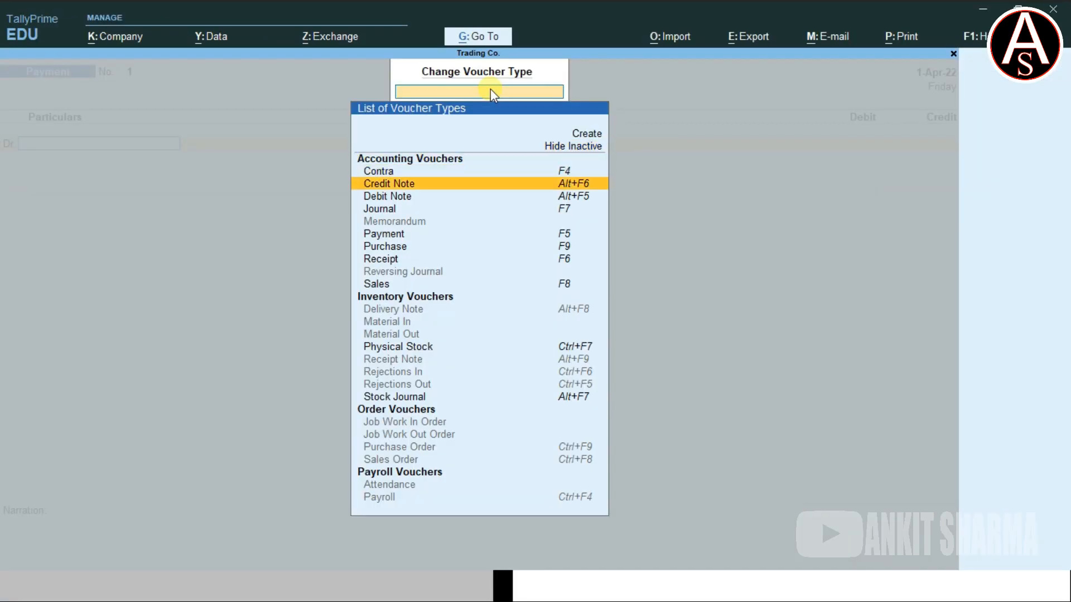
key(Down)
key(Down)
key(Down)
key(Down)
key(Down)
key(Down)
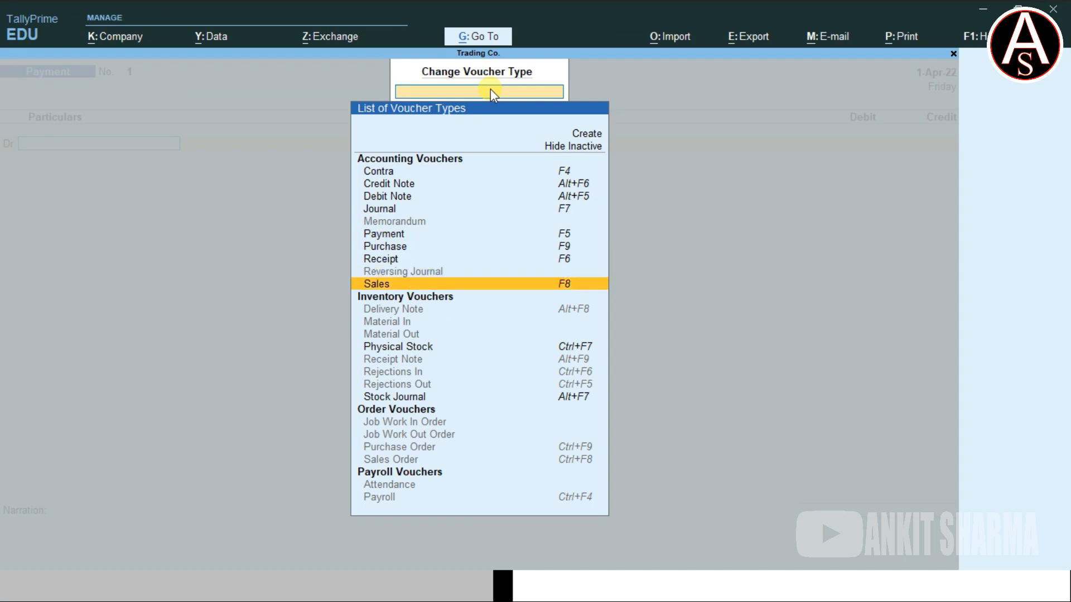
key(Down)
key(Down)
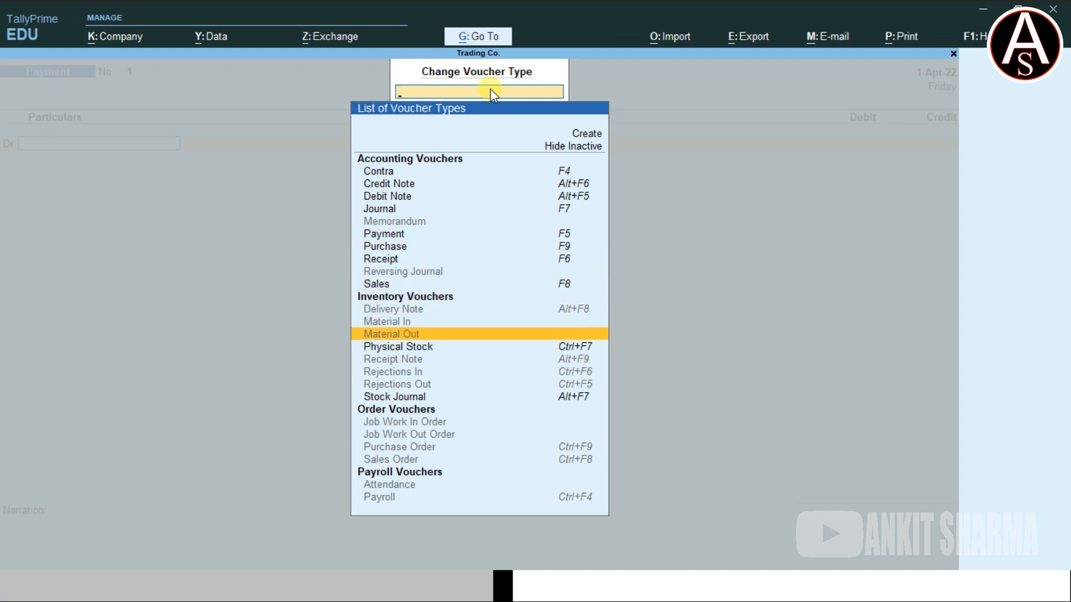
key(Down)
key(Down)
key(Down)
key(Down)
key(Down)
key(Down)
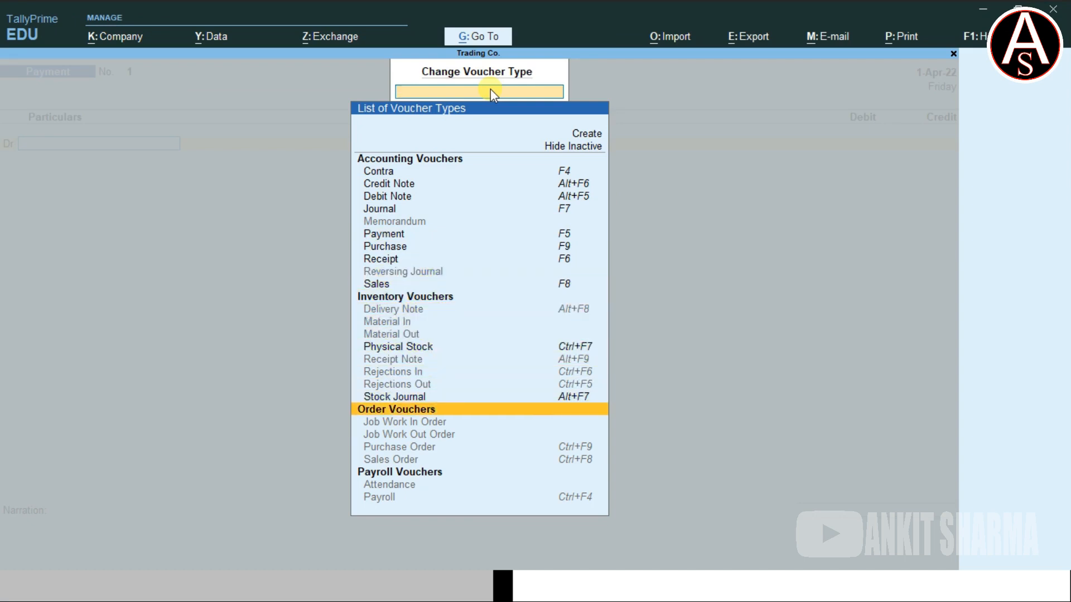
key(Down)
key(Down)
key(Down)
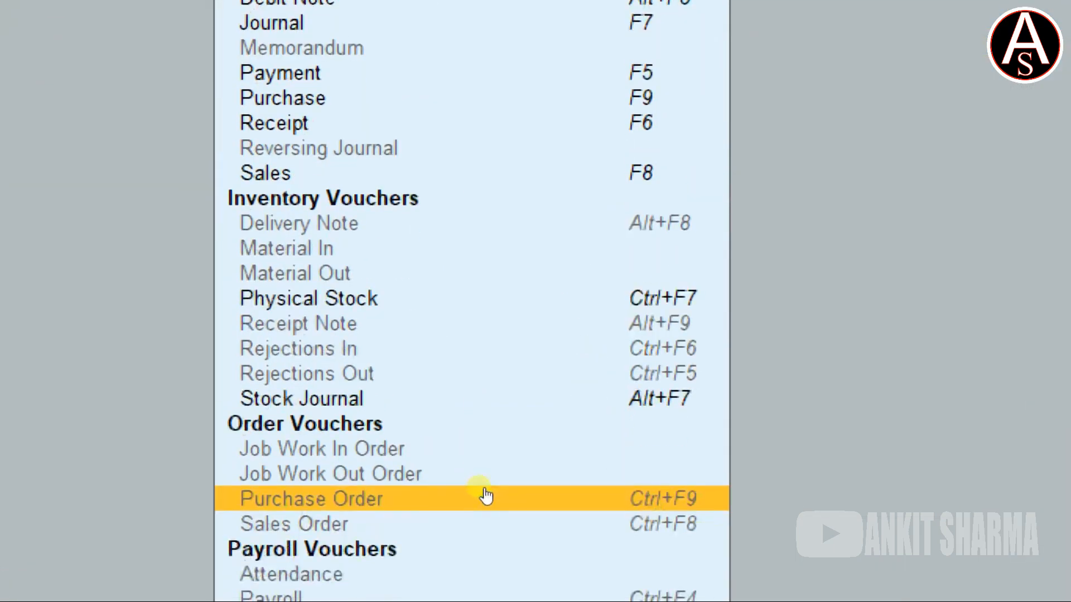
click(485, 495)
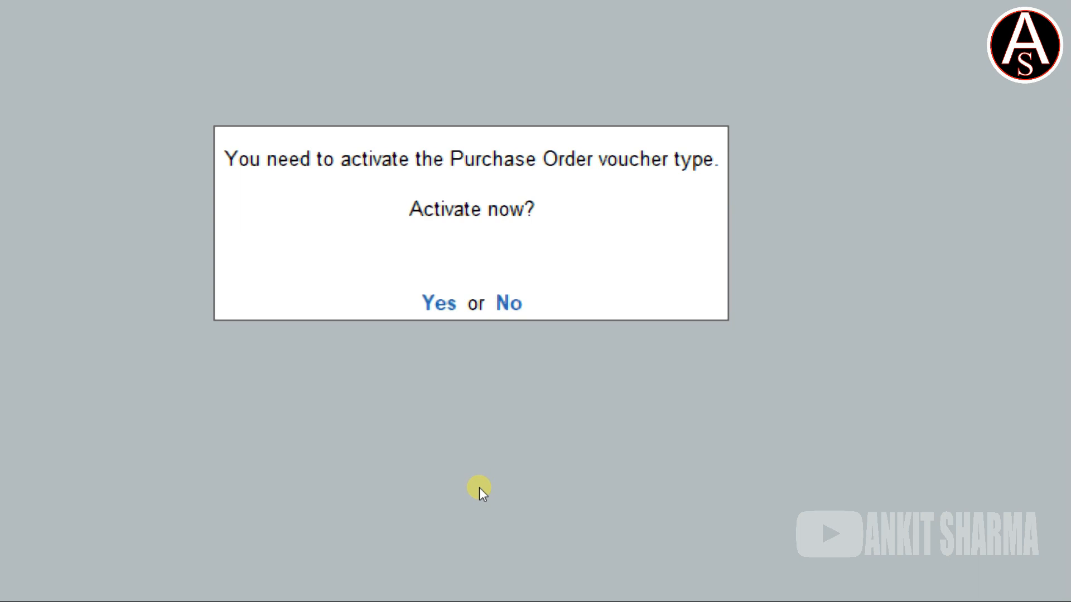
key(y)
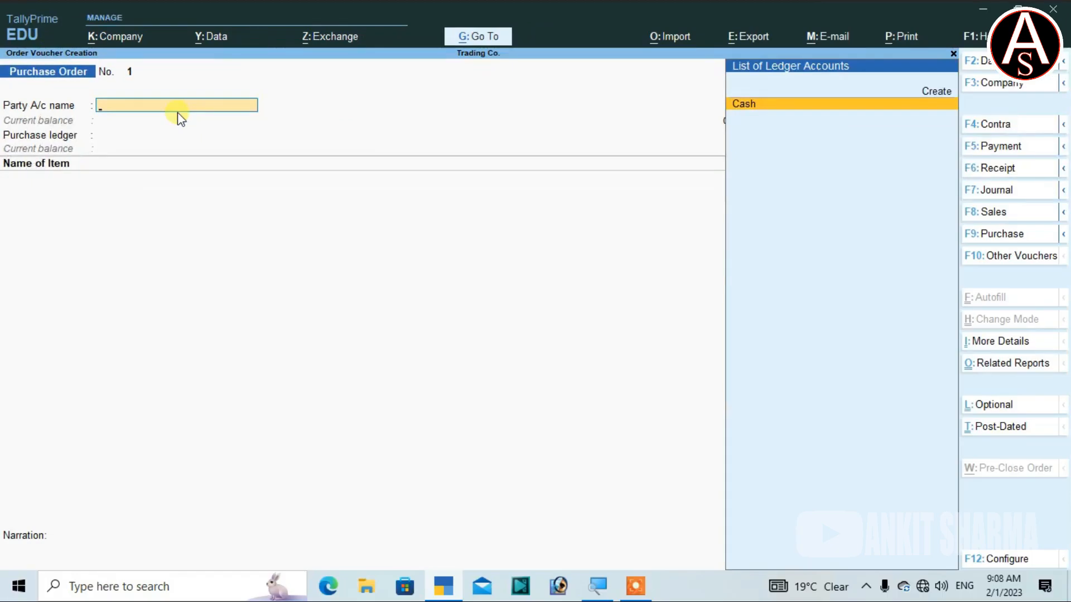
Step: Switch to a sales voucher and return to the purchase order voucher
click(1017, 211)
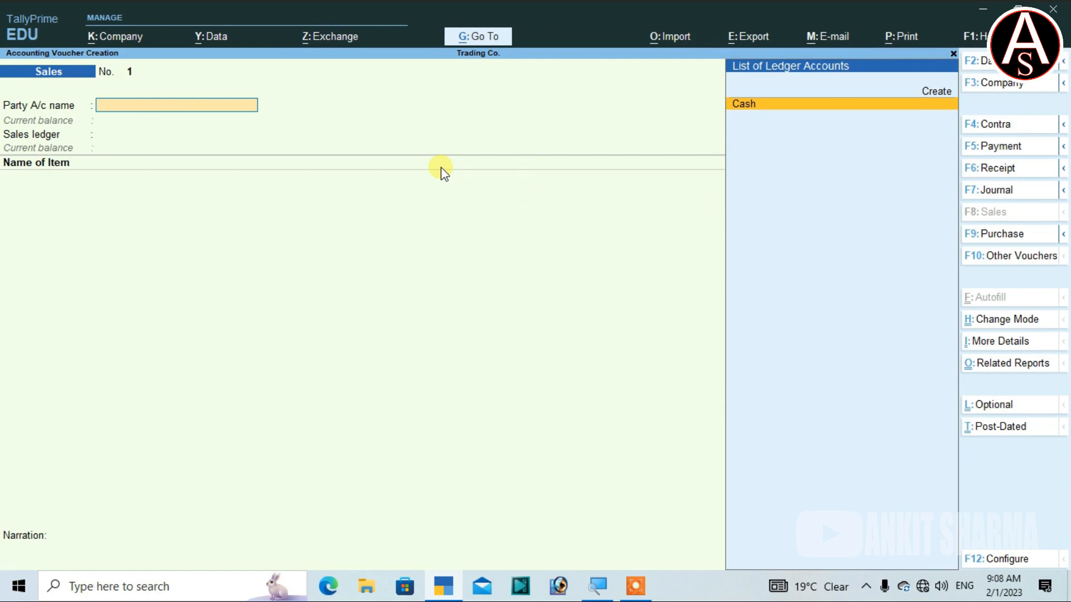
key(ctrl)
key(ctrl+F9)
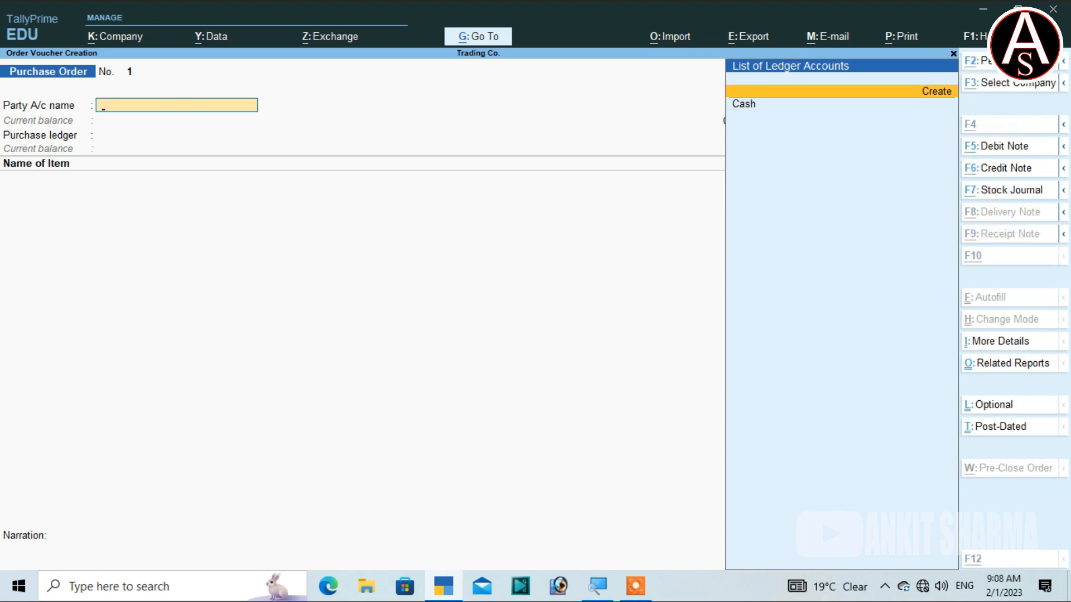
Step: Start a new party ledger named Computer World and place it under Sundry Creditors
key(alt+c)
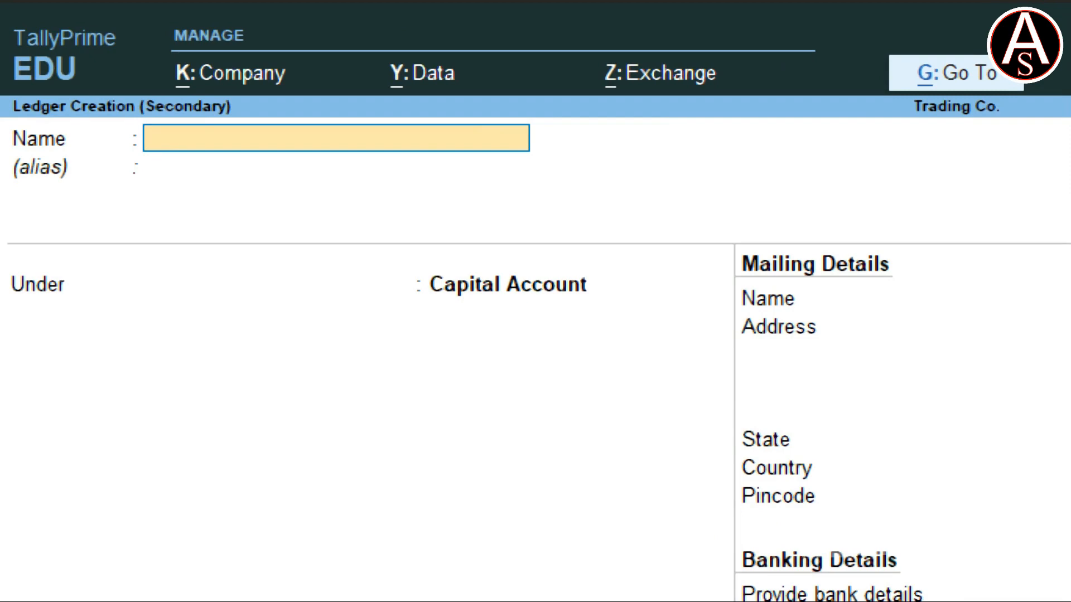
text(Compu)
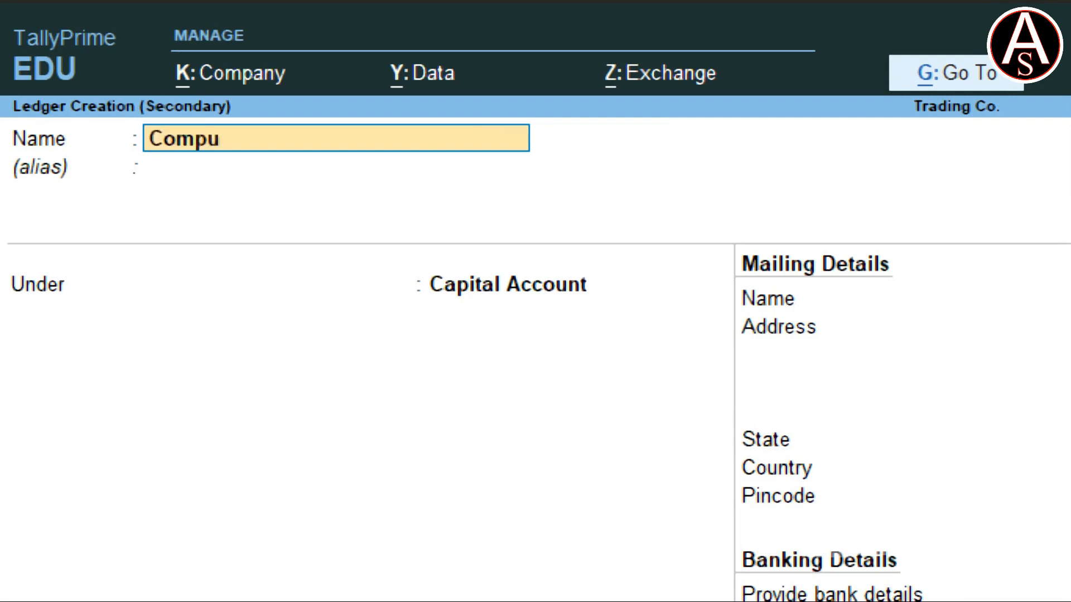
text(ter World)
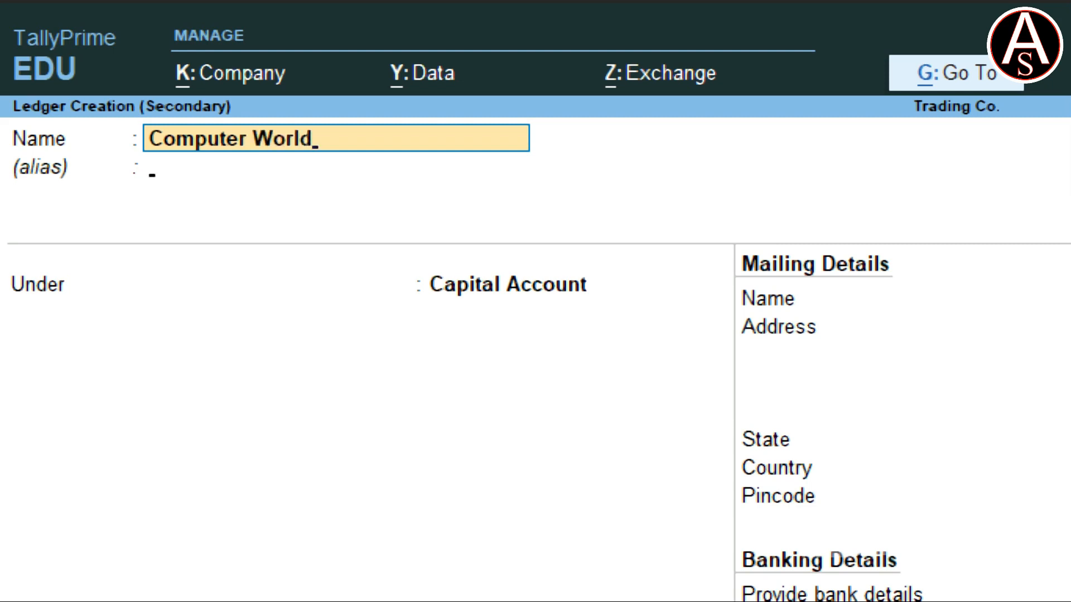
key(Return)
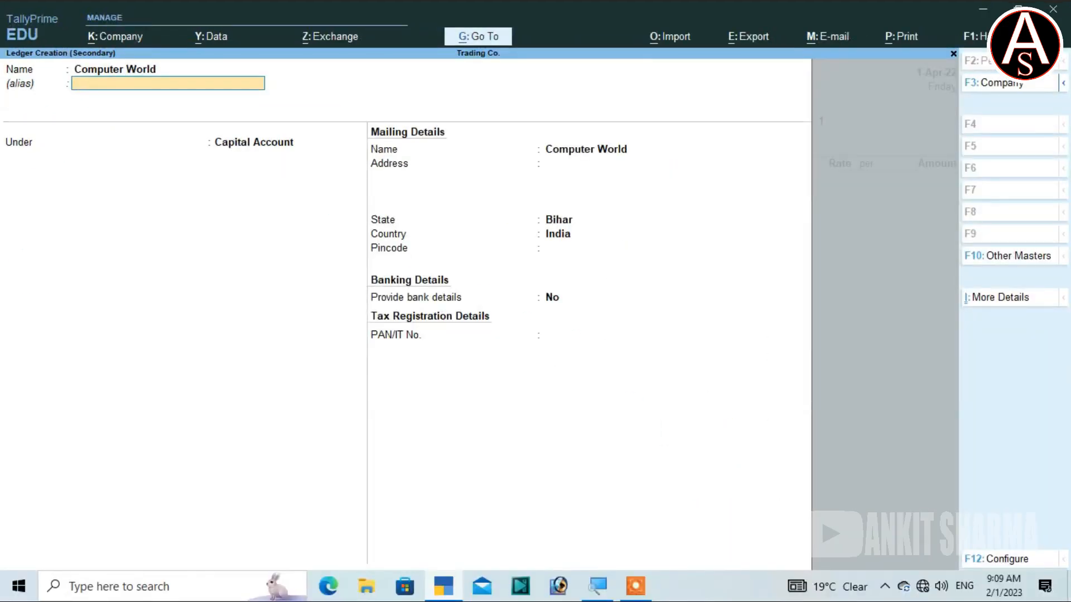
key(Return)
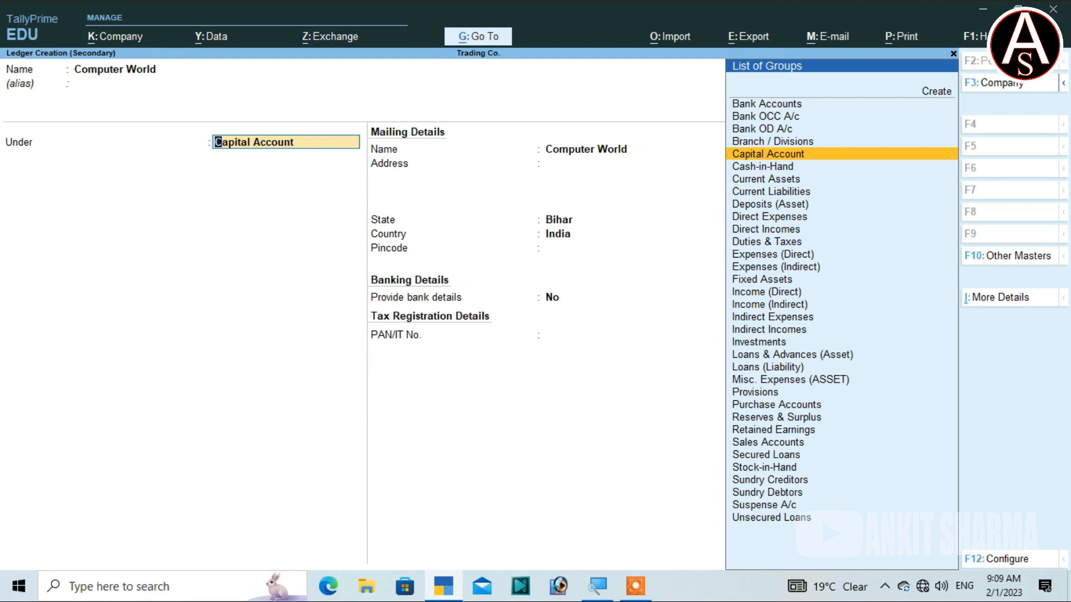
text(Su)
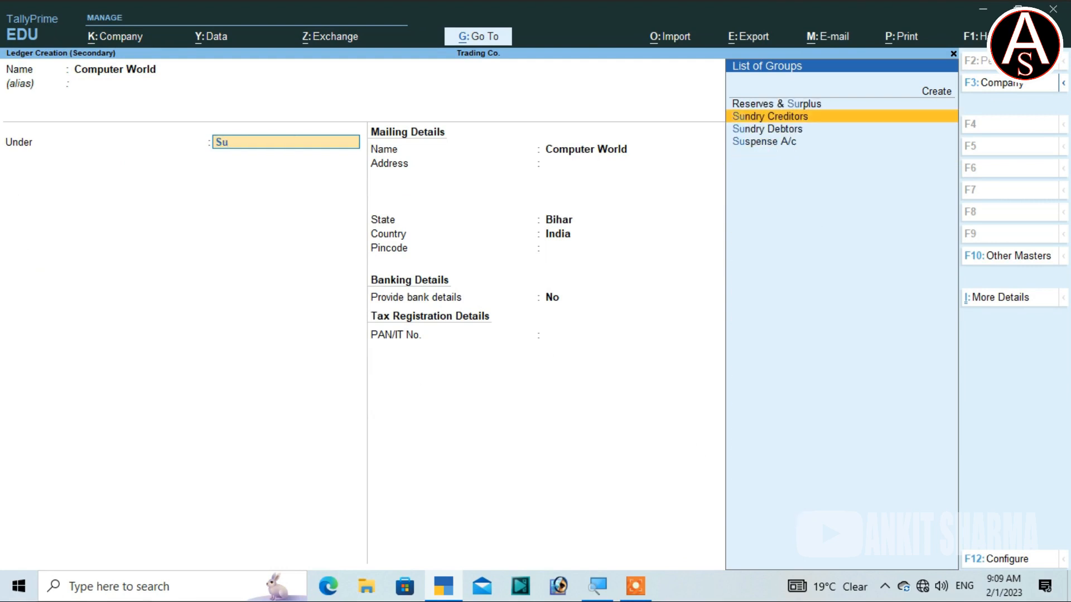
key(Return)
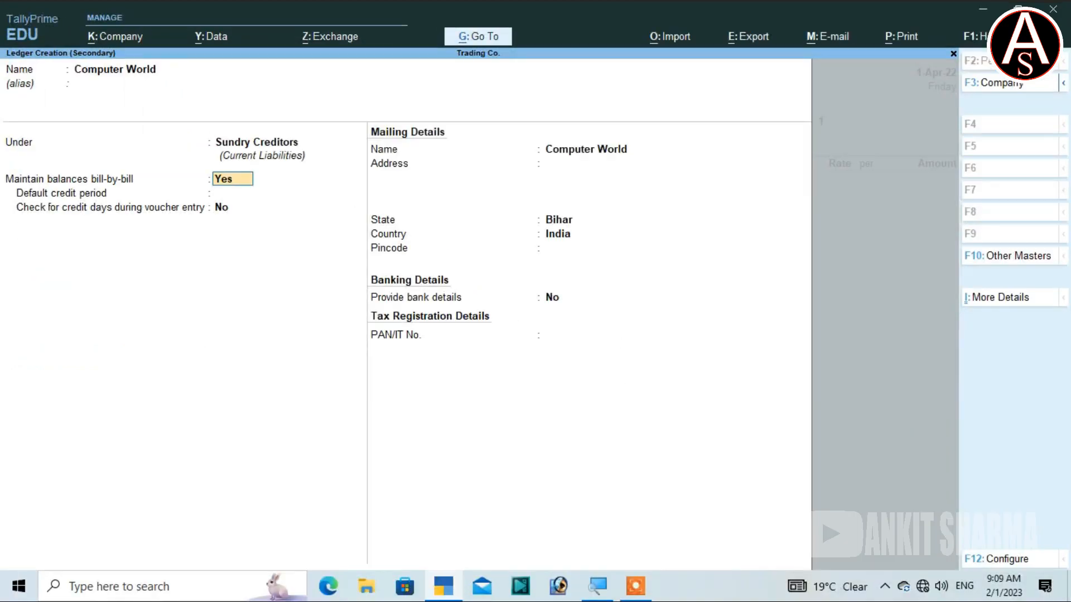
Step: Save the Computer World ledger with bill-by-bill balances on and without a credit period, address or bank details
key(Return)
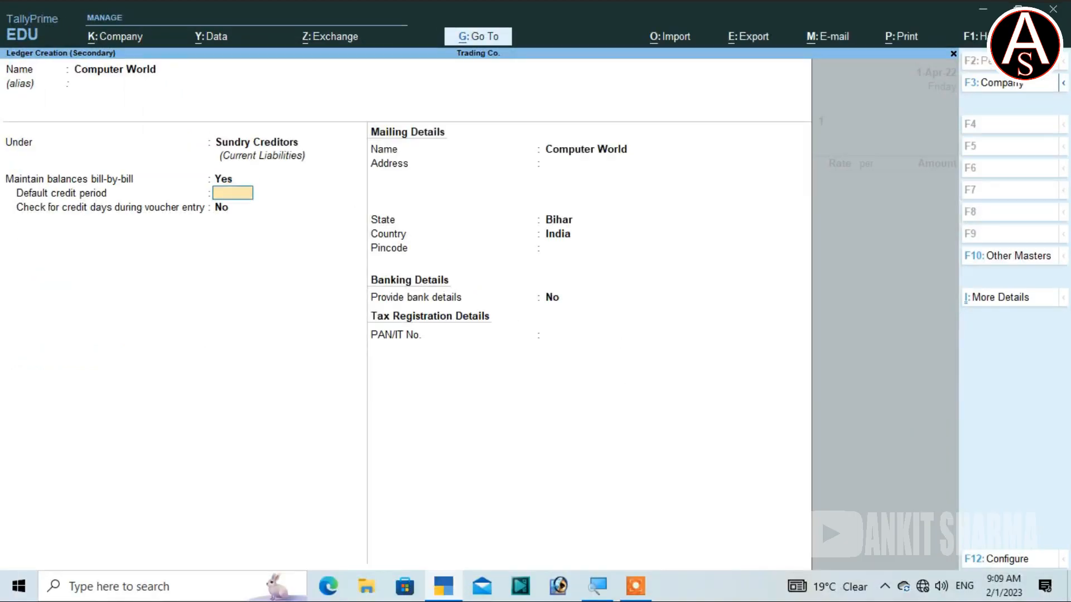
key(Return)
key(Return)
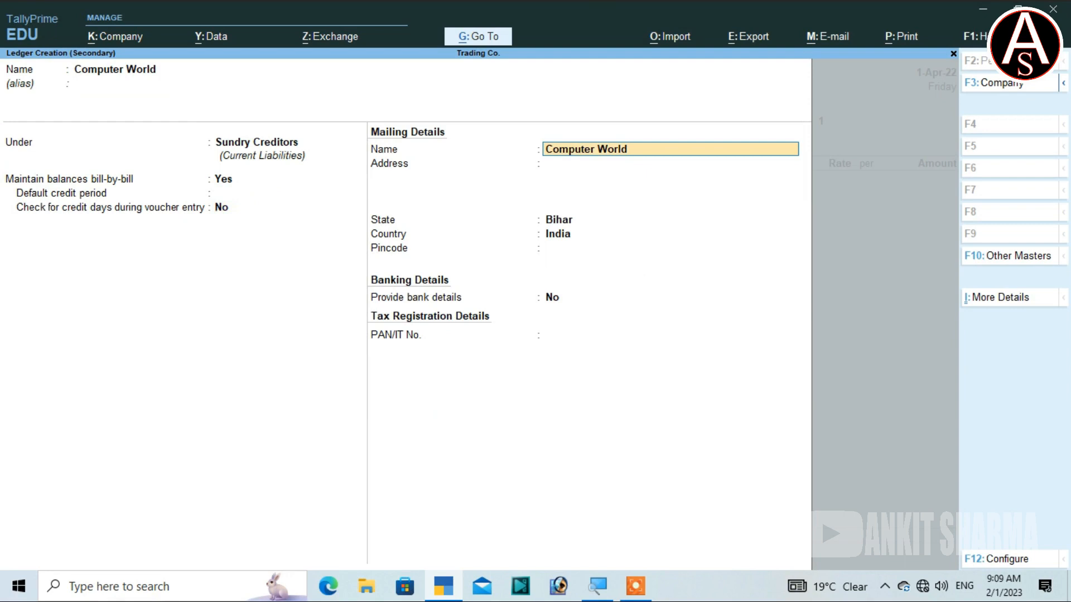
key(Return)
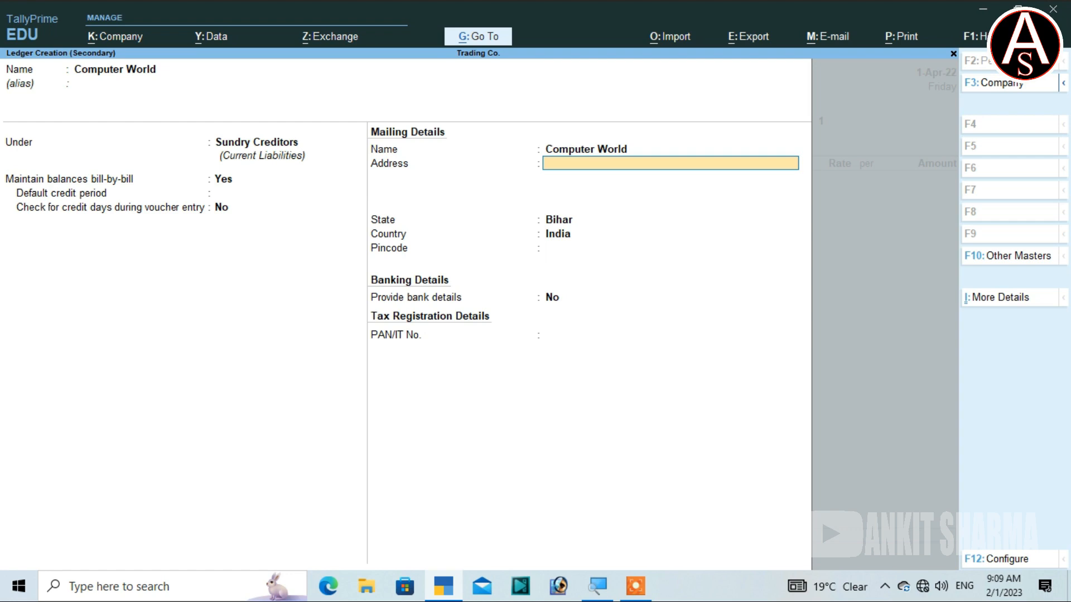
key(Return)
key(Return)
key(Return)
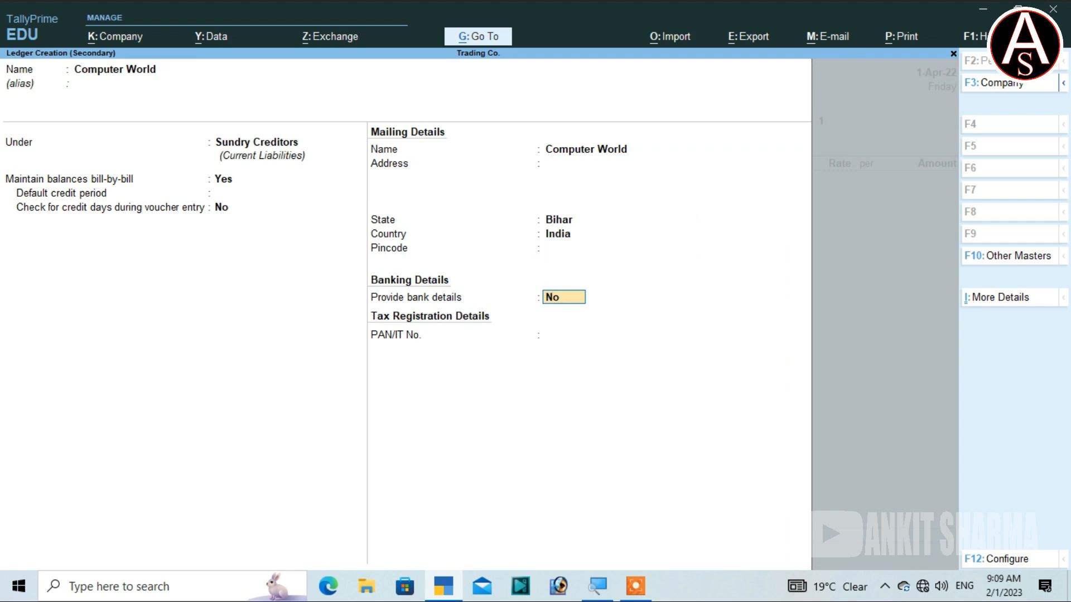
key(ctrl)
key(ctrl)
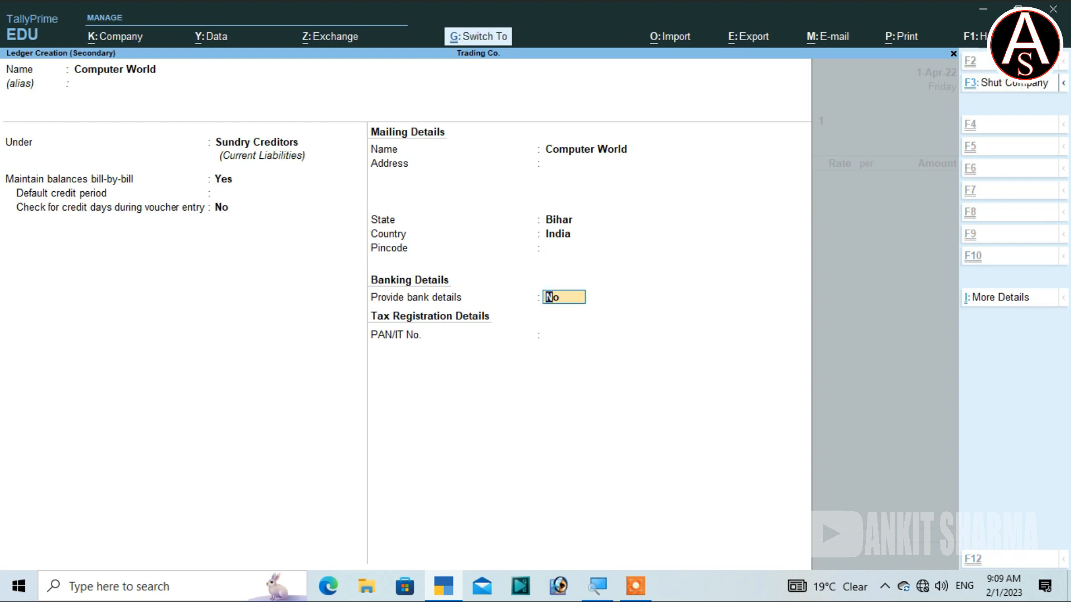
key(ctrl+a)
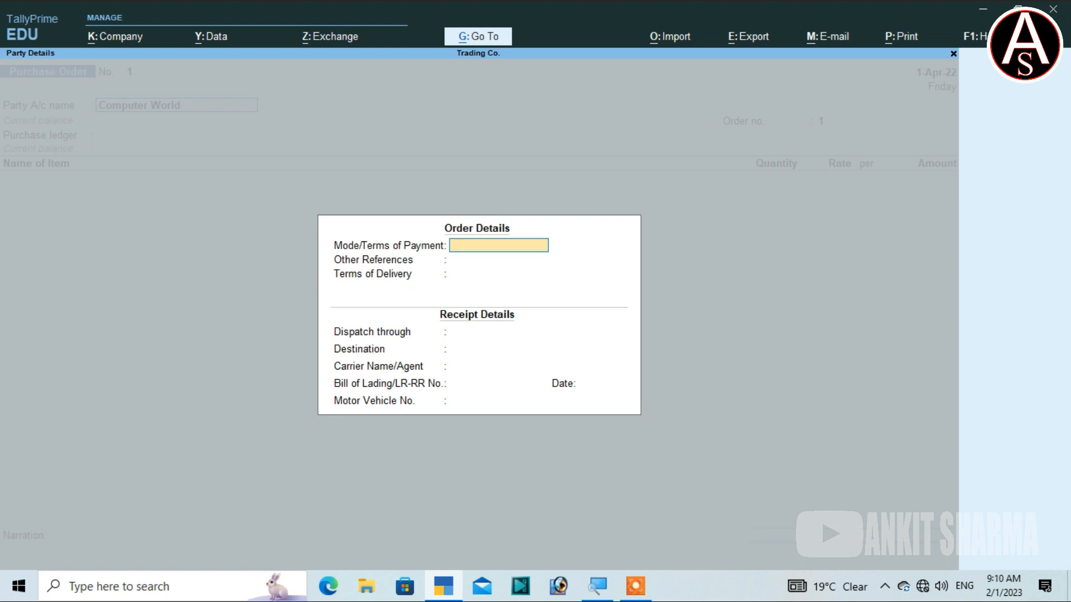
Step: Leave the order and receipt details blank, and accept Computer World's party details with order number 1
key(Return)
key(Return)
key(Return)
key(Return)
key(Return)
key(Return)
key(Return)
key(Return)
key(Return)
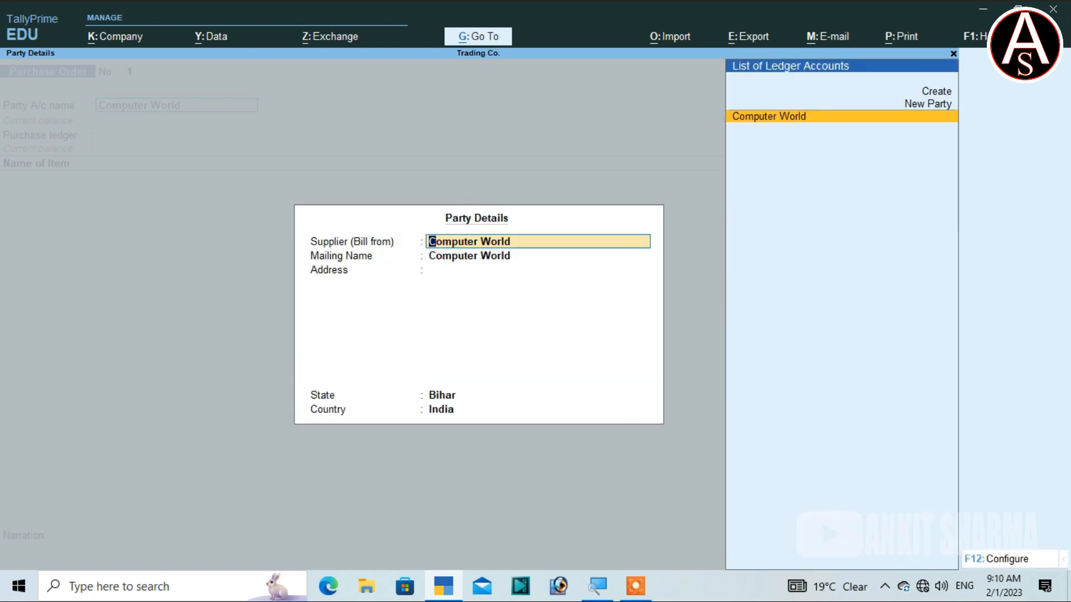
key(Return)
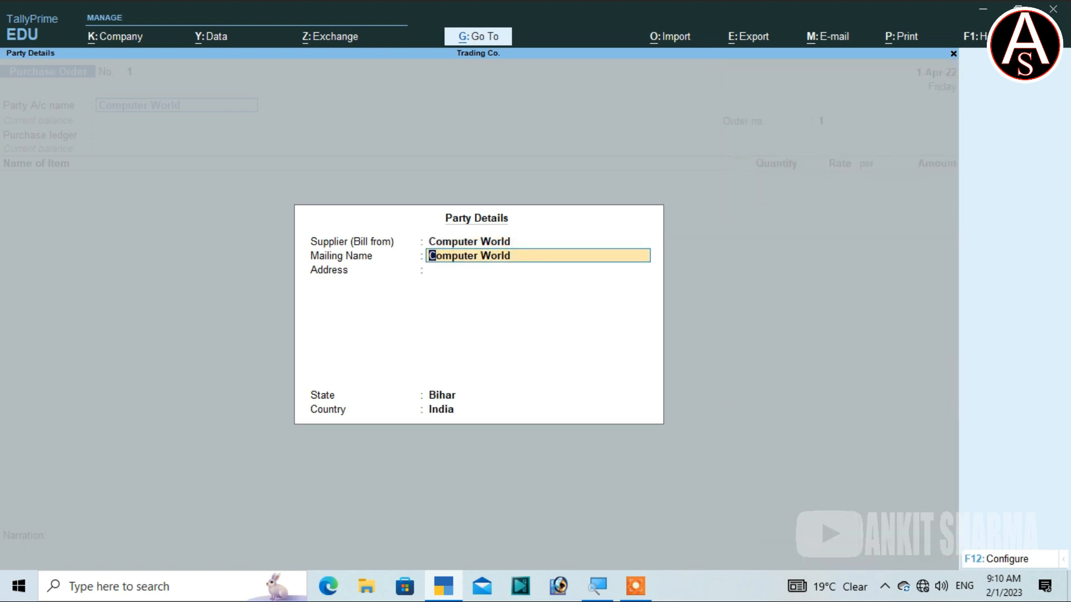
key(ctrl+a)
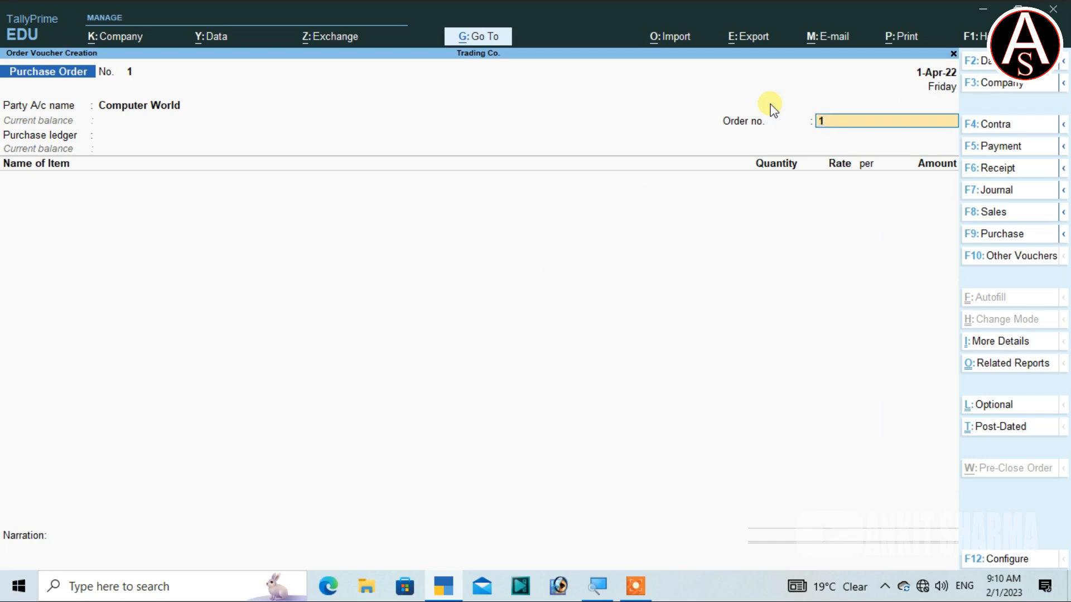
key(Return)
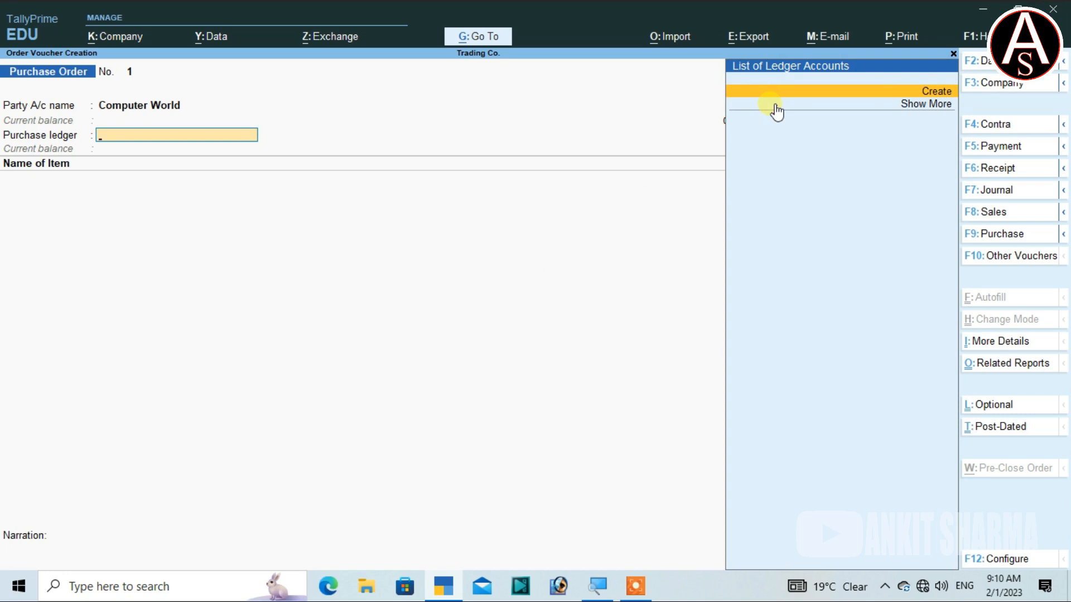
Step: Create the ledger Purchase A/c under Purchase Accounts and use it as the order's purchase ledger
key(Return)
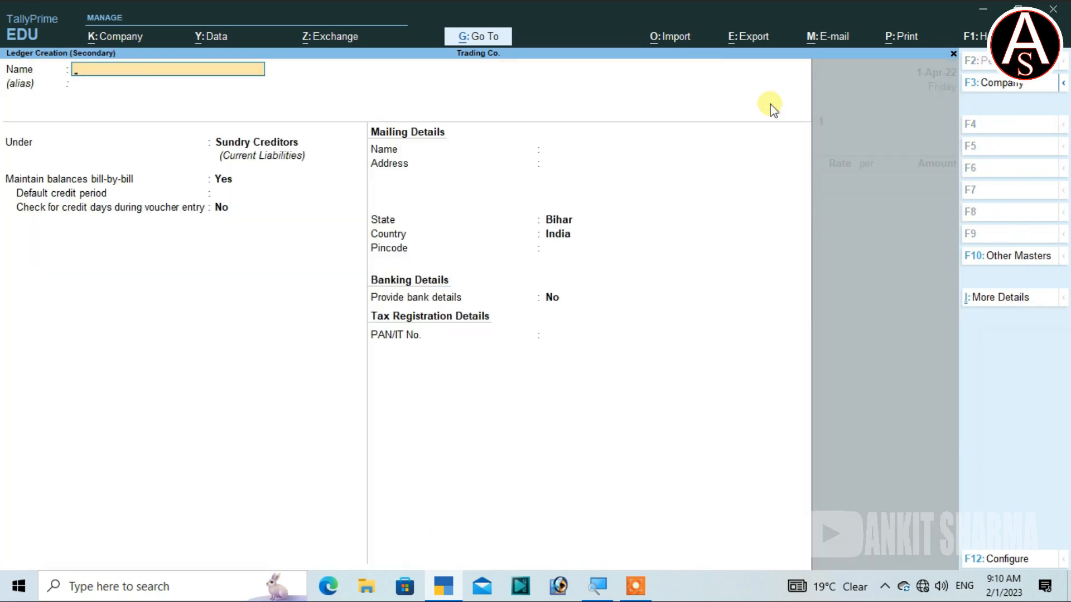
text(Purchase A/c)
key(Return)
text(P)
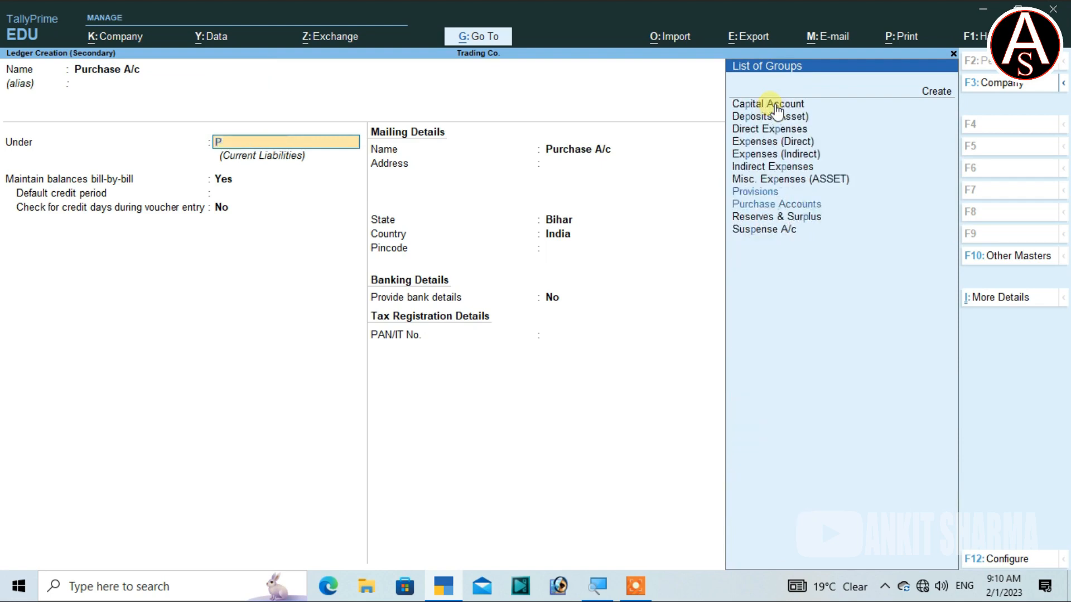
text(u)
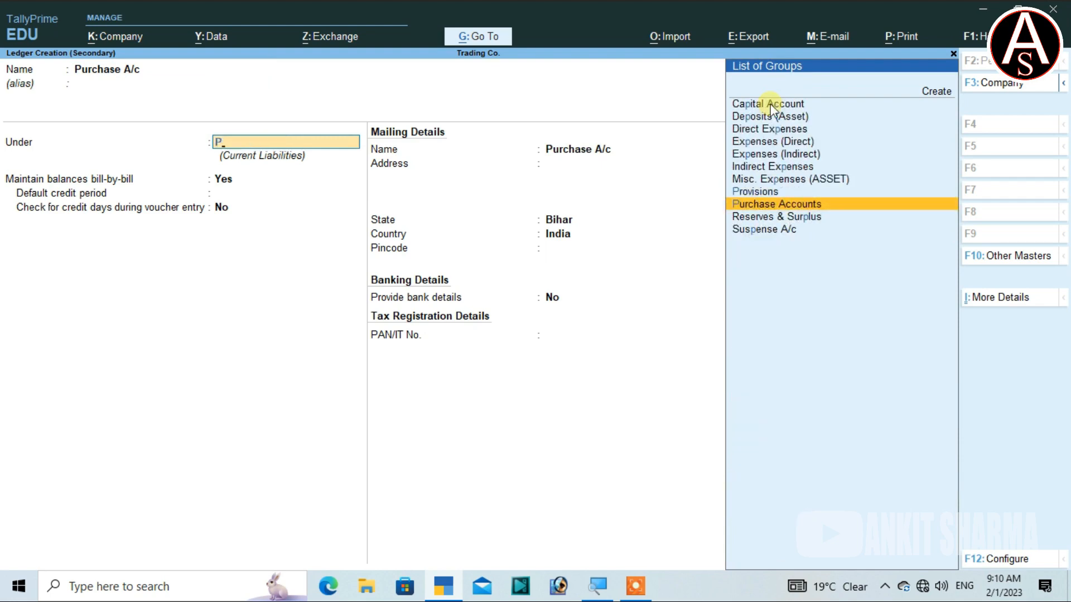
key(Return)
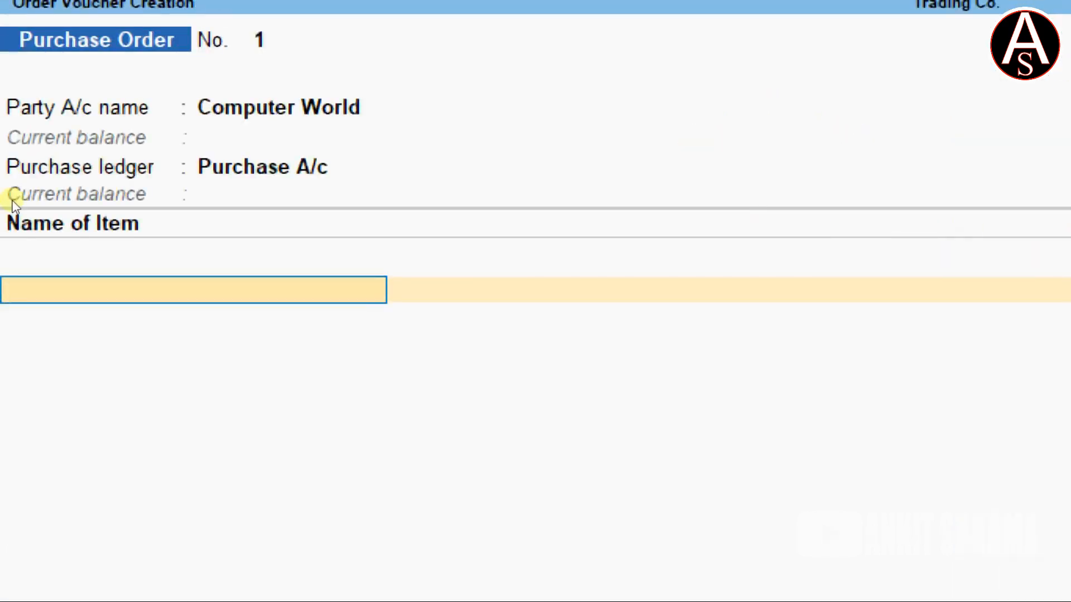
Step: Start a new stock item named Usb Mouse from the order's item line, without an alias
key(alt+c)
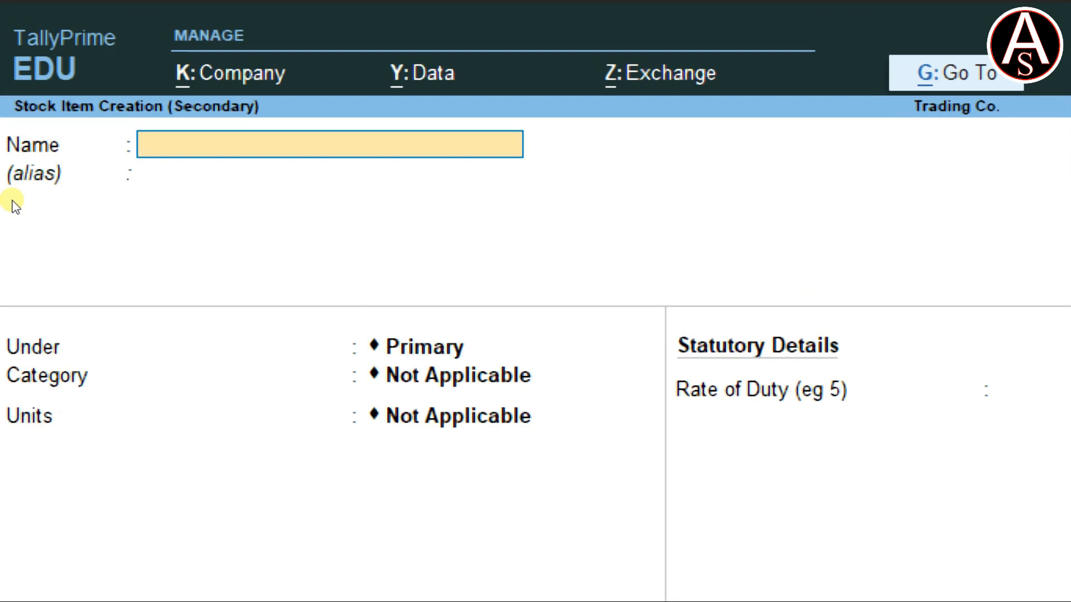
text(Usb Mouse)
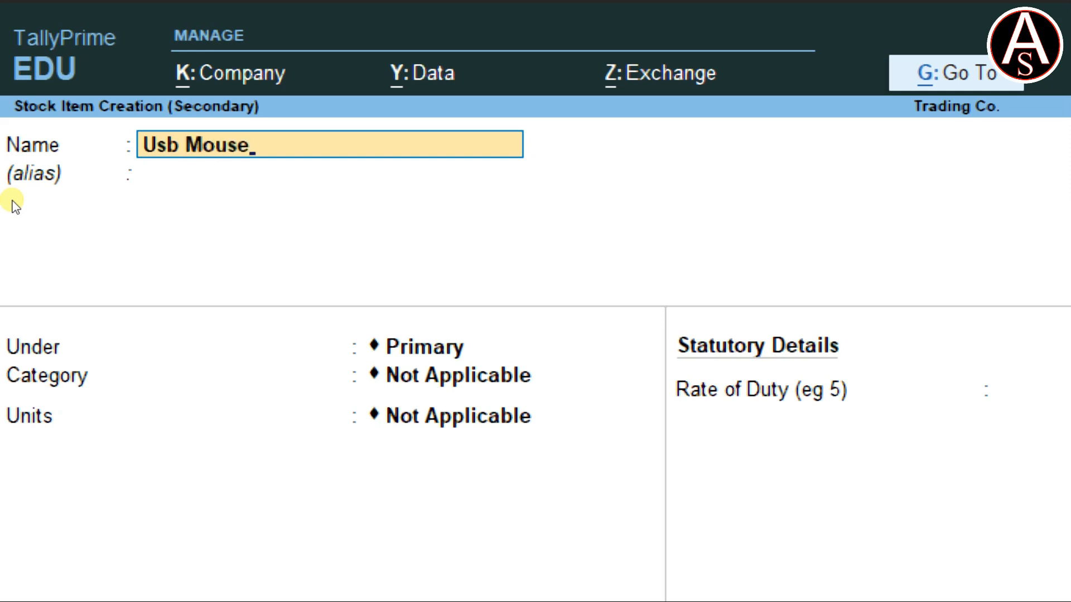
key(Return)
key(Return)
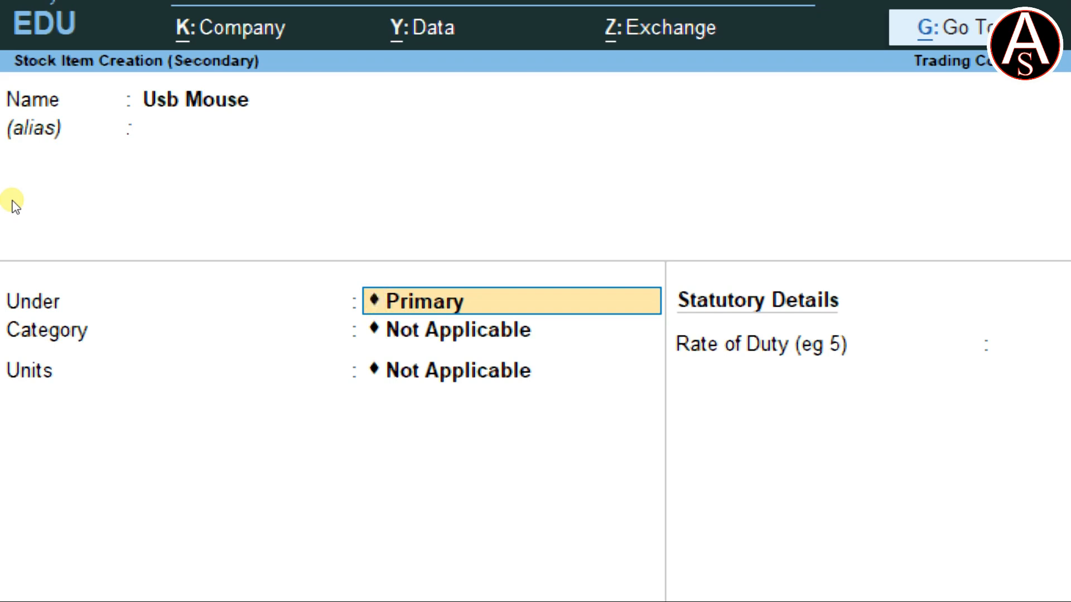
Step: Create the stock group Mouse under Primary with adding of item quantities set to Yes, and assign it to the item
key(alt+c)
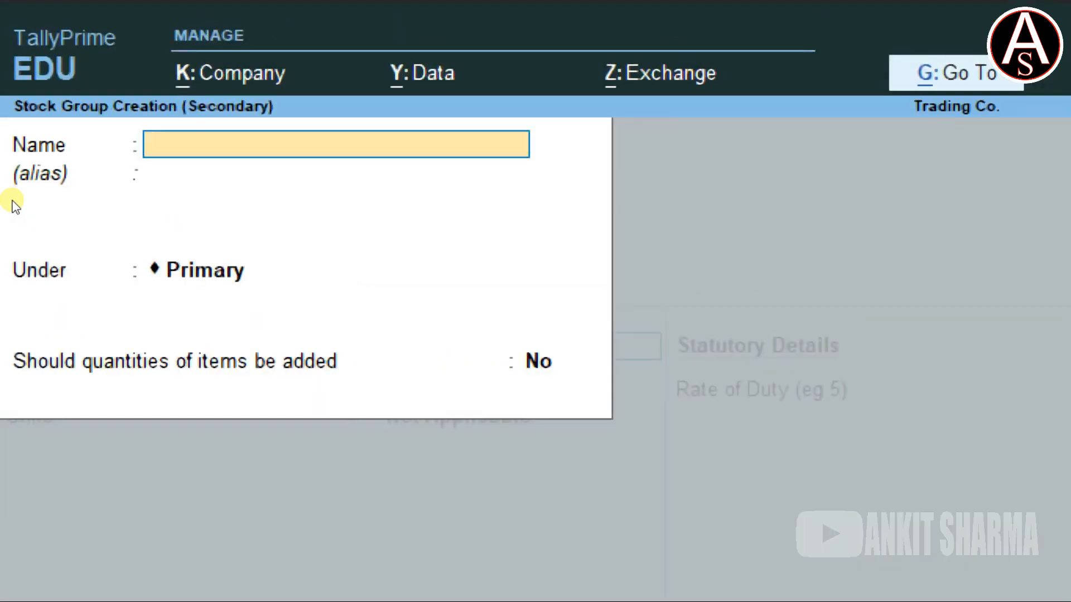
text(Mouse)
key(Return)
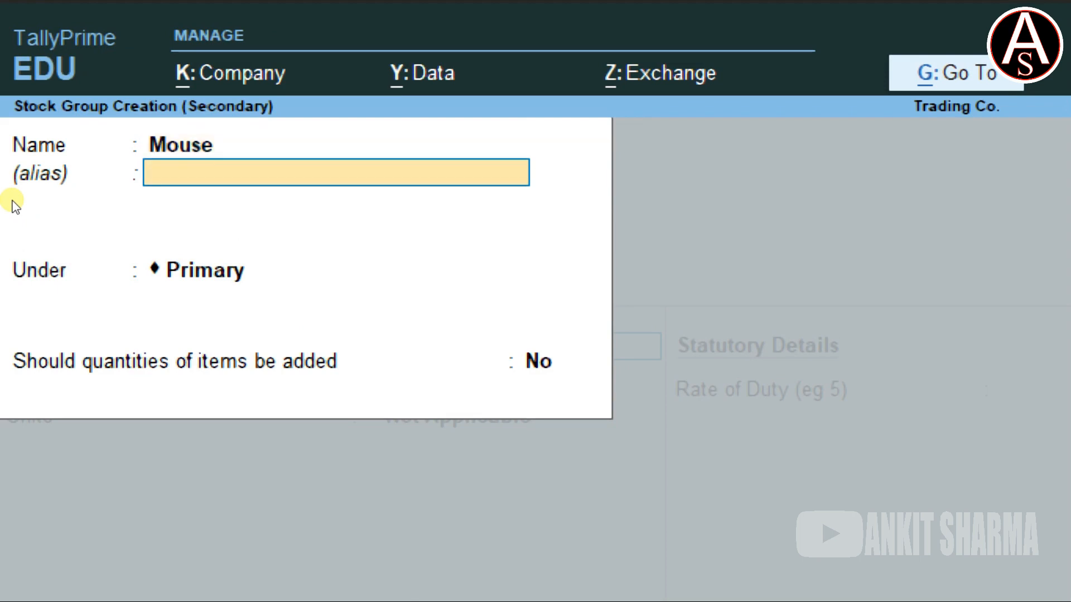
key(Return)
key(Return)
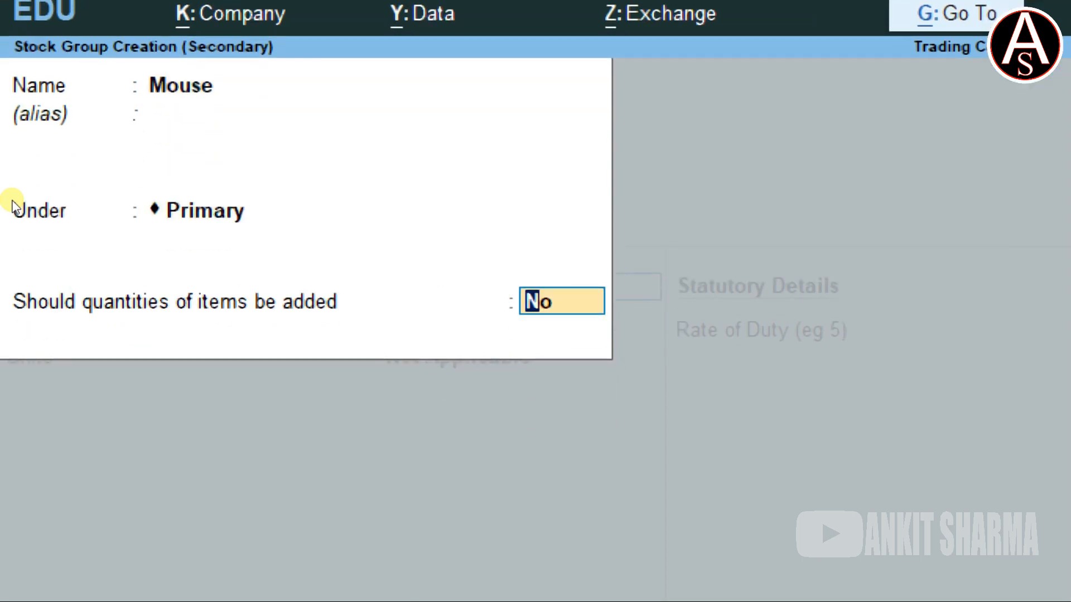
text(yes)
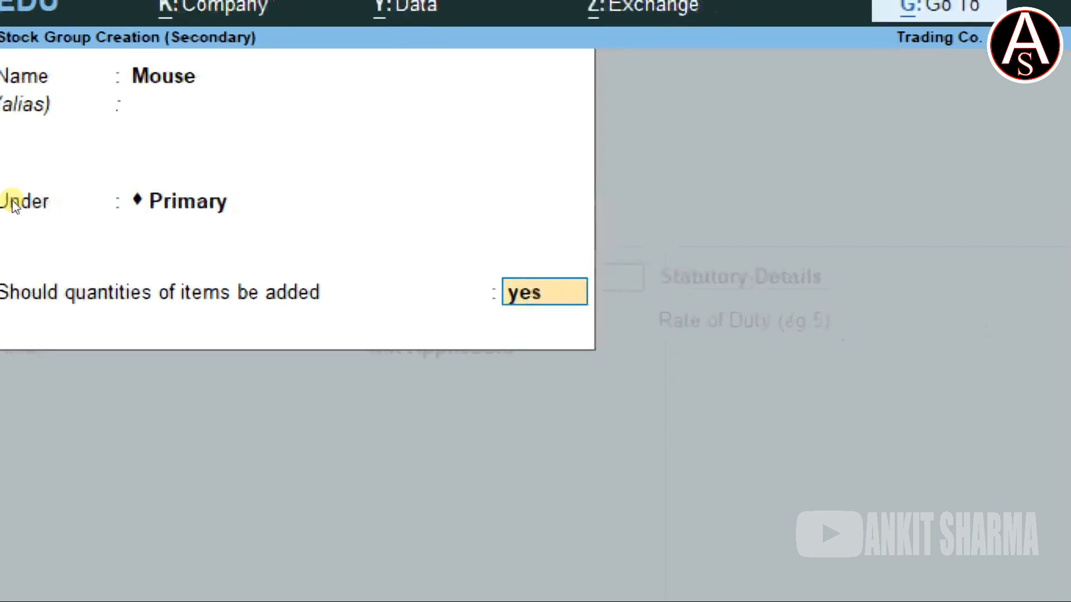
key(Return)
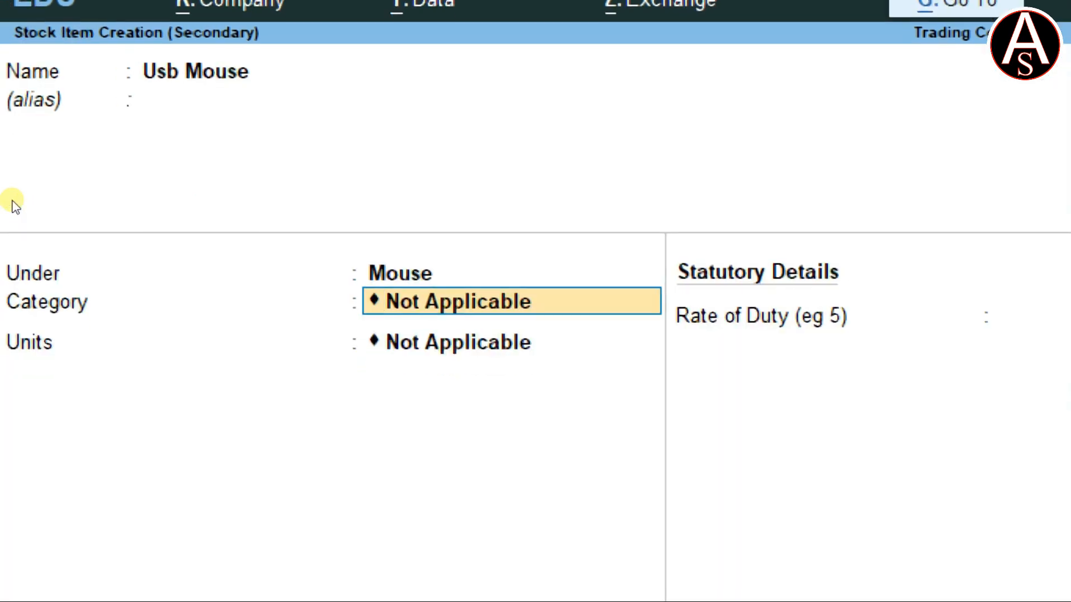
Step: Create the stock category I Ball under Primary and assign it to the Usb Mouse item
key(alt+c)
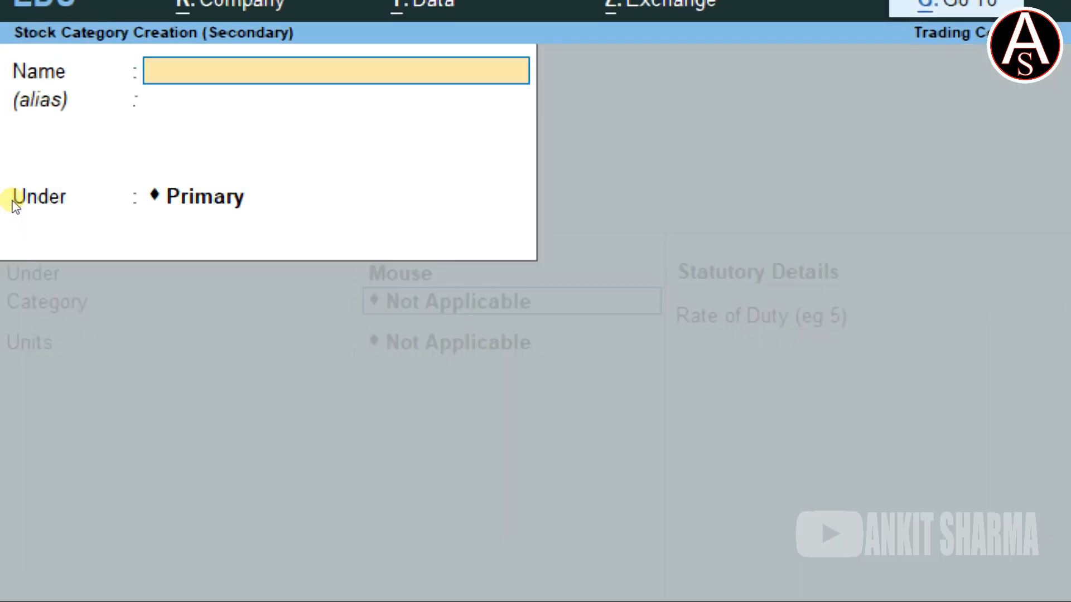
text(I)
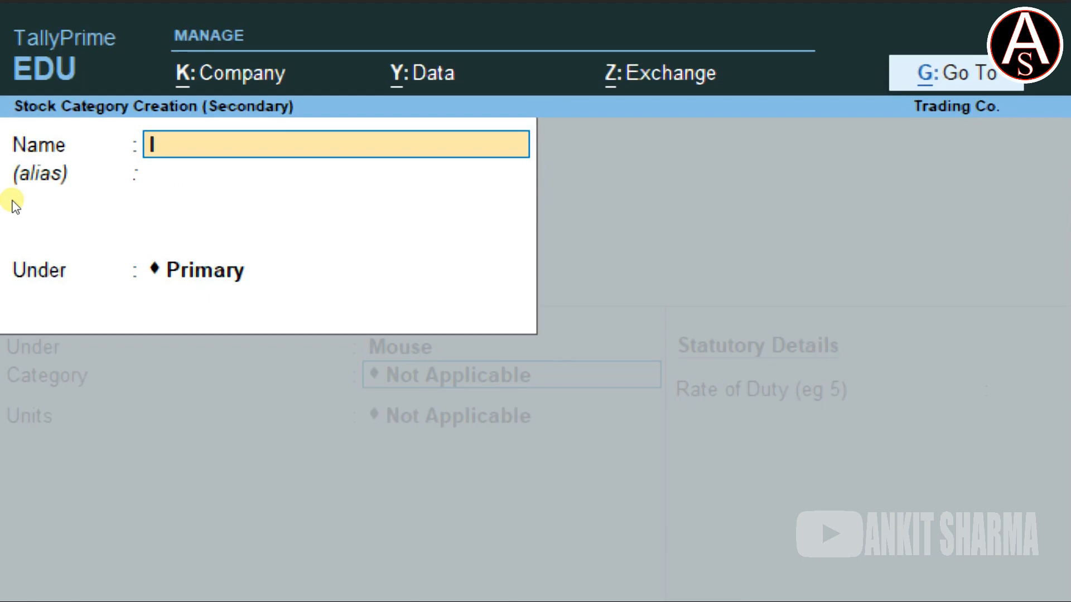
text( Ball)
key(Return)
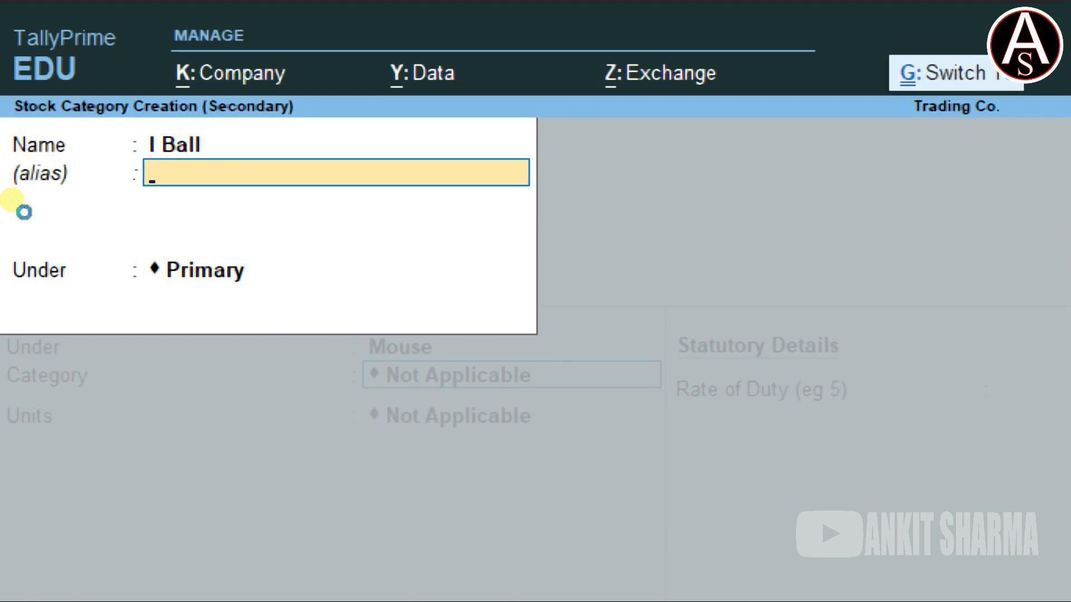
key(ctrl+a)
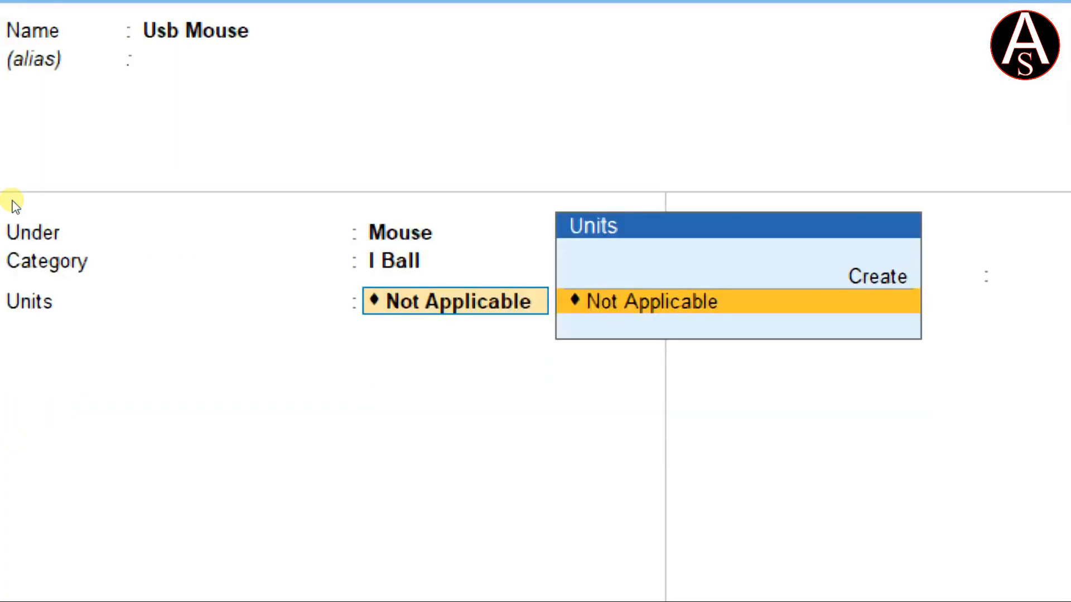
Step: Create the simple unit nos with formal name Number and 0 decimal places for Usb Mouse, and save the stock item without a duty rate
key(Up)
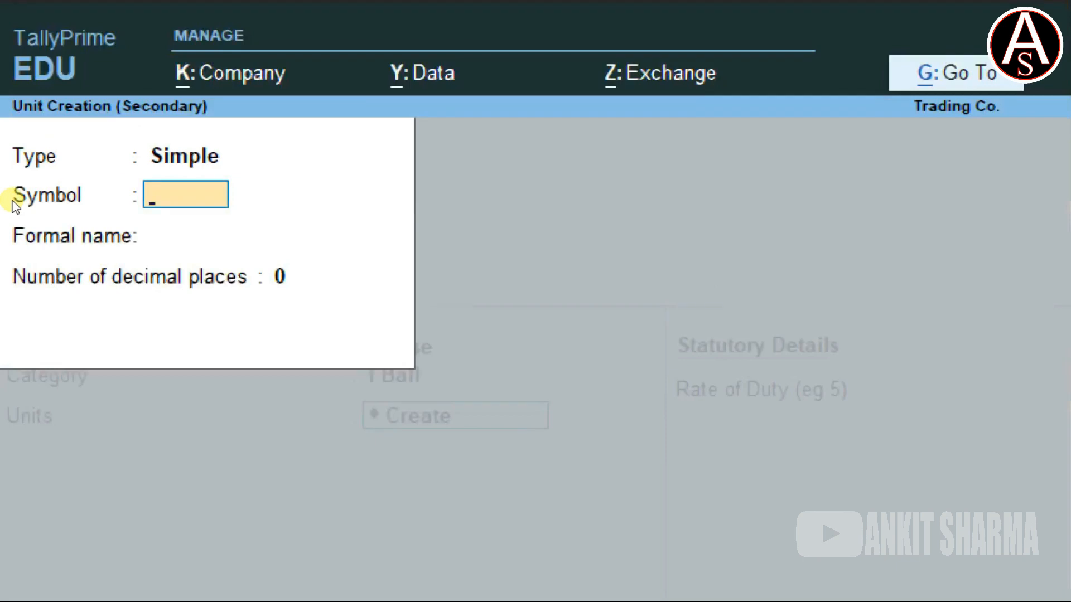
text(nos)
key(Return)
text(Number)
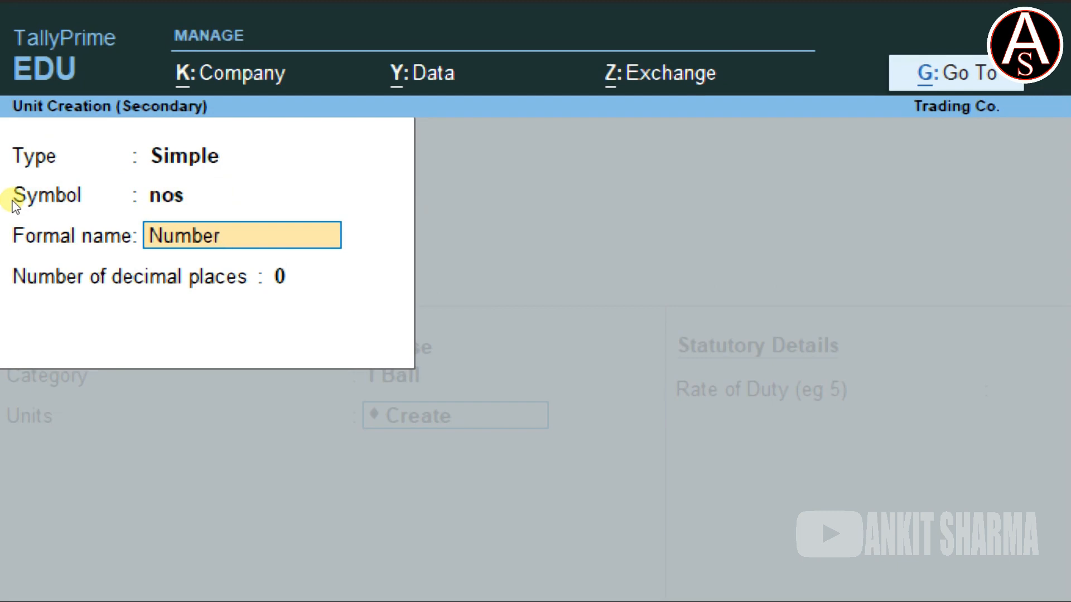
key(Return)
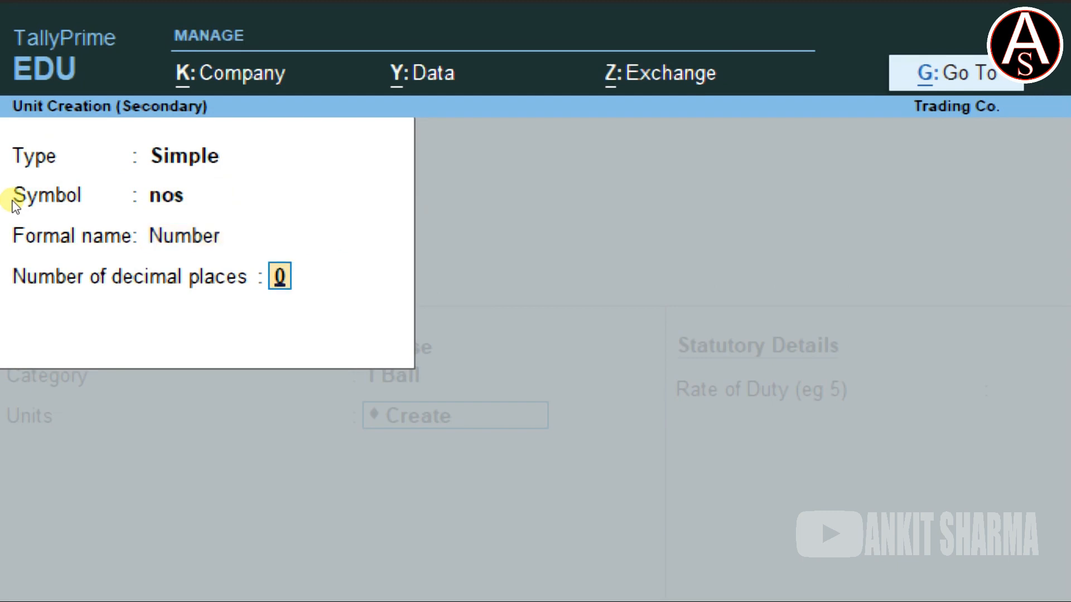
key(Return)
key(Return)
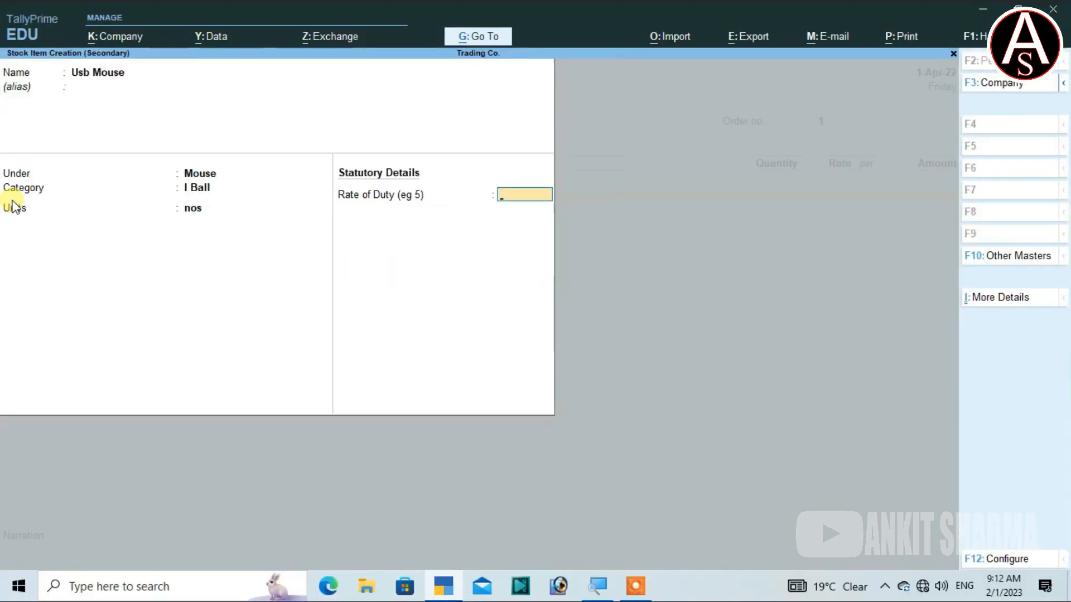
key(Return)
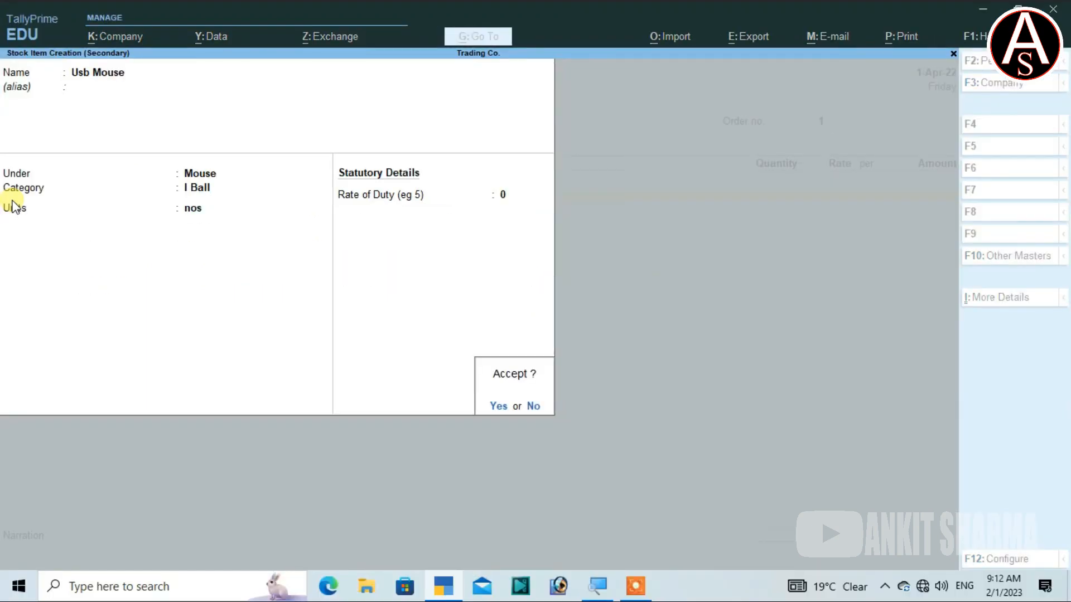
key(Return)
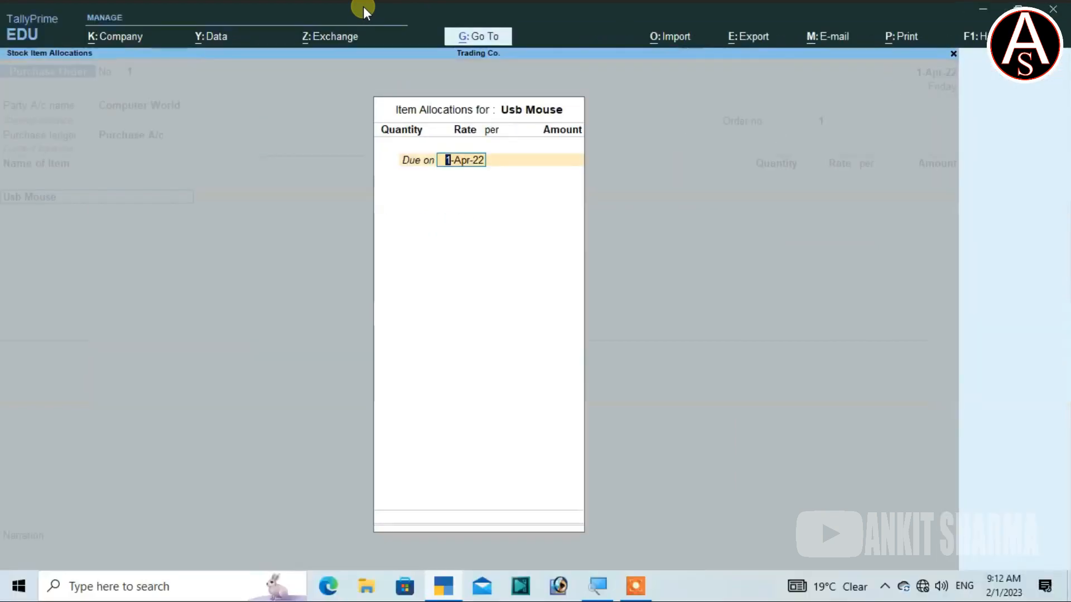
Step: Allocate 100 nos of Usb Mouse at a rate of 350 per nos, due on 1-Apr-22, in the purchase order
key(Return)
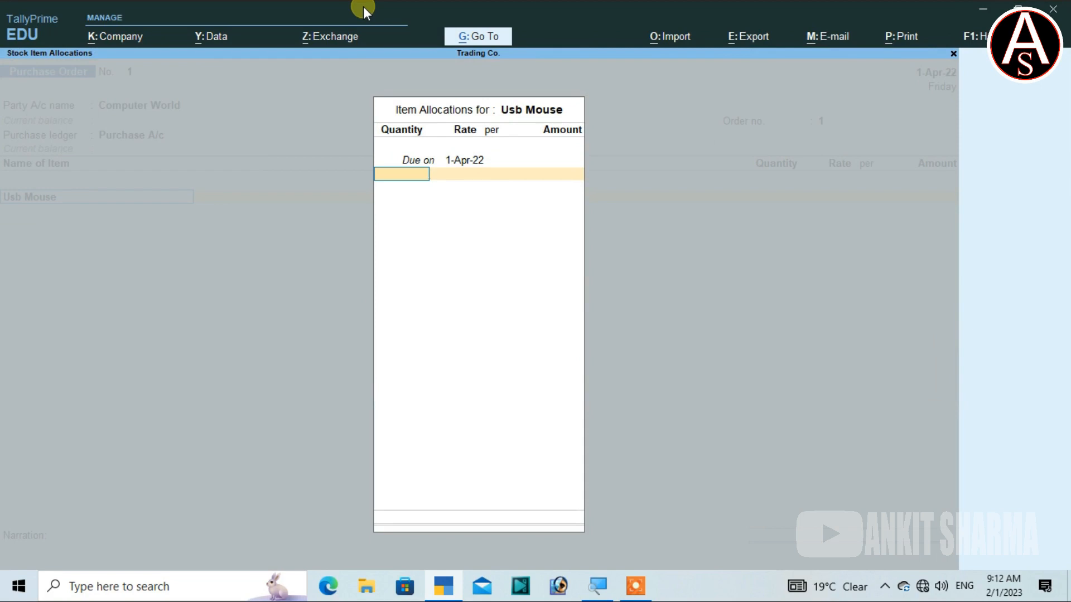
text(100)
key(Return)
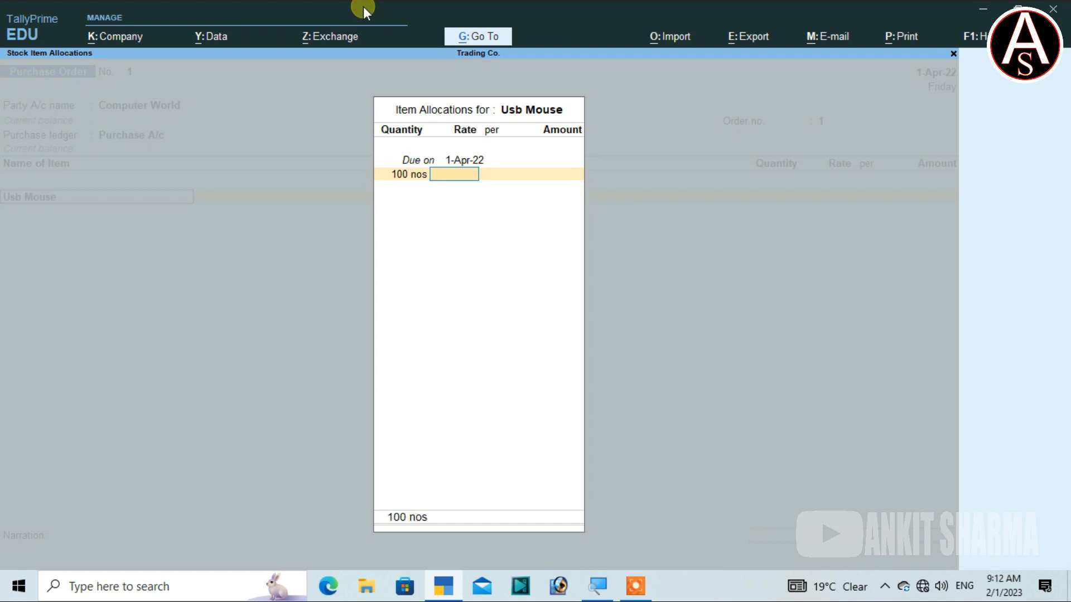
text(350)
key(Return)
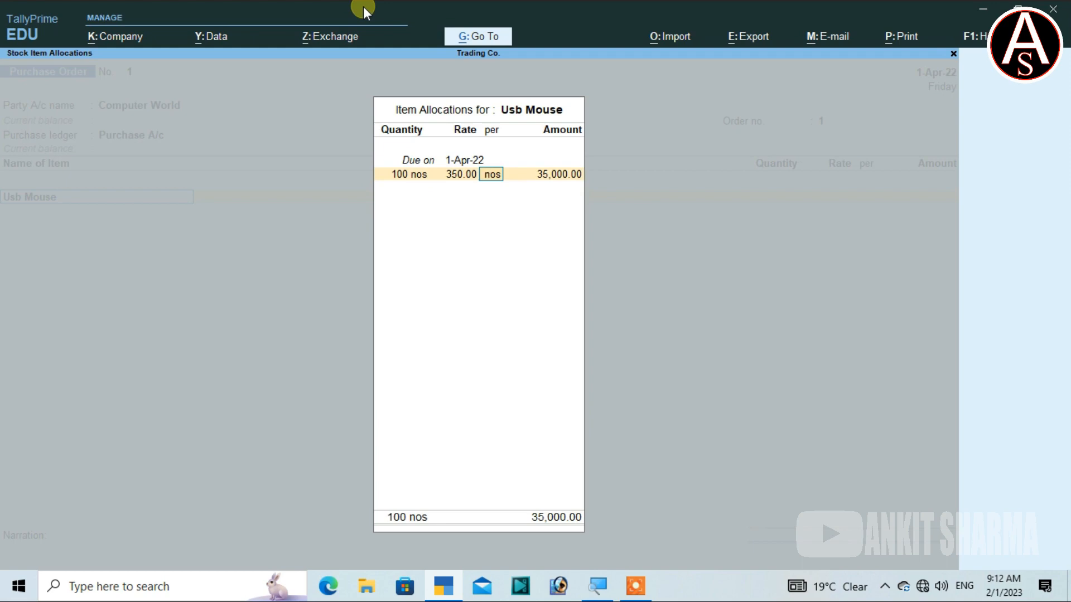
key(Return)
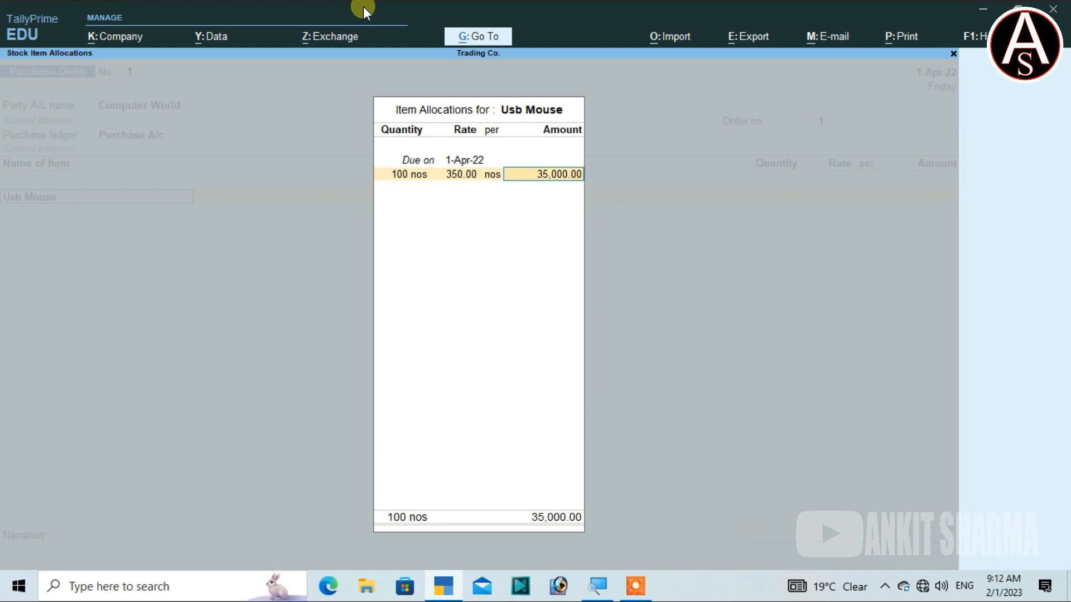
key(Return)
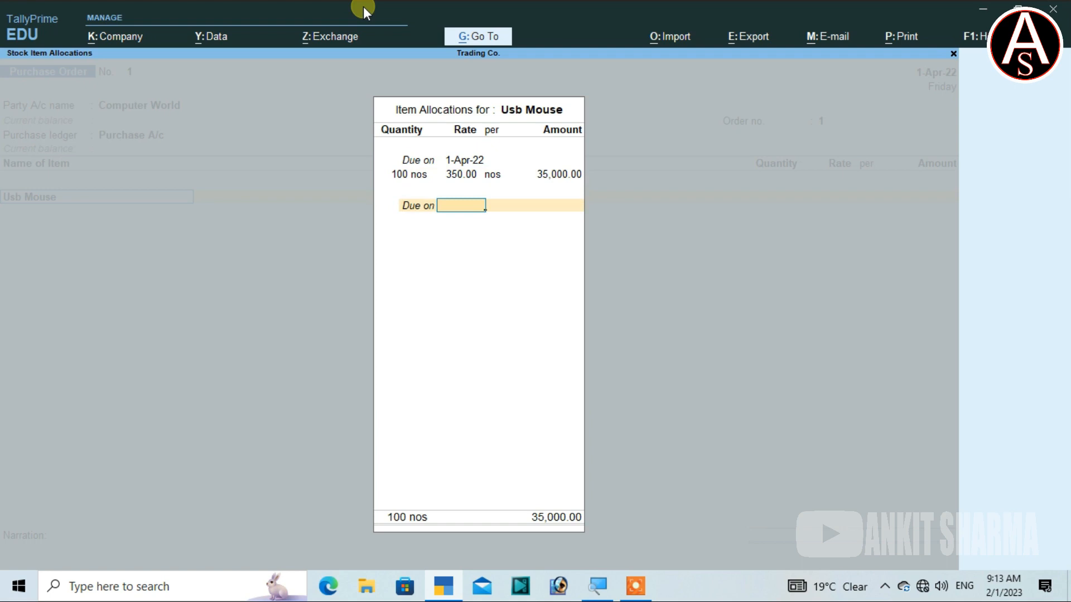
key(Return)
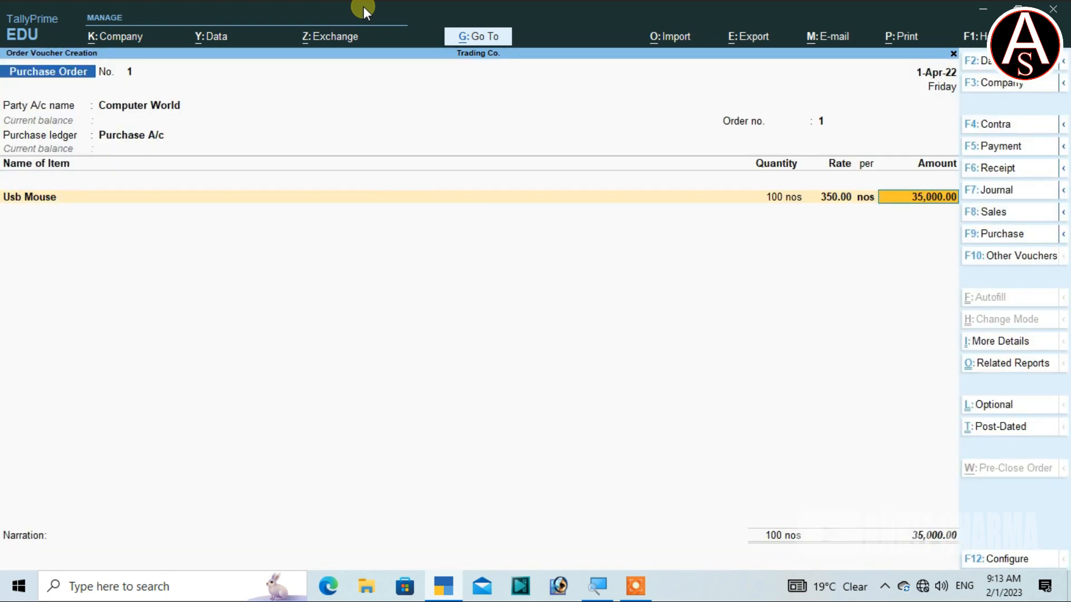
key(Return)
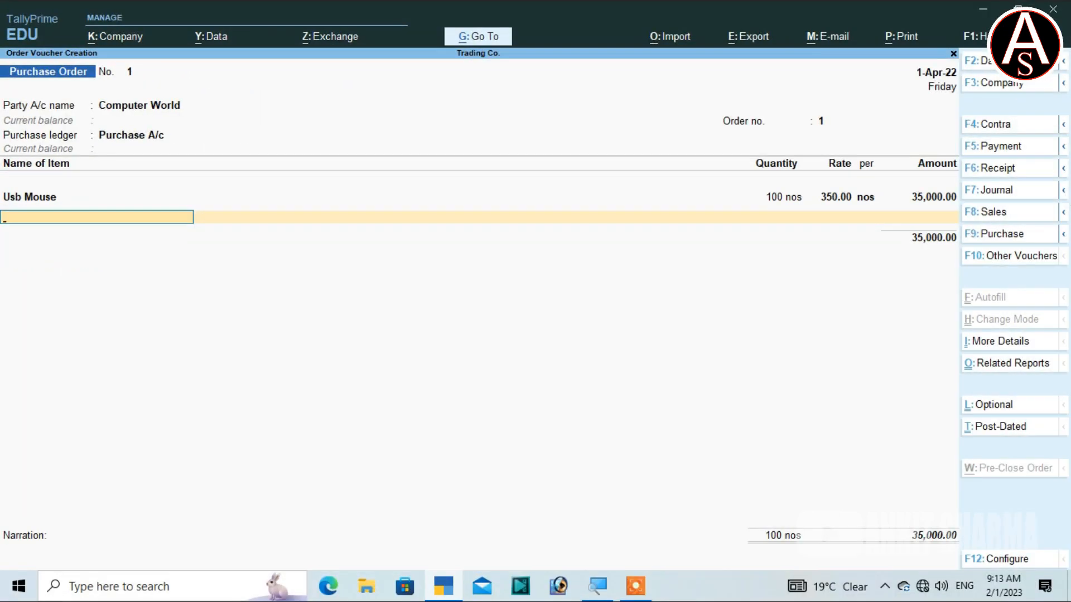
Step: End the order's item and ledger lists, enter the narration "being goods order" and save the purchase order
key(Return)
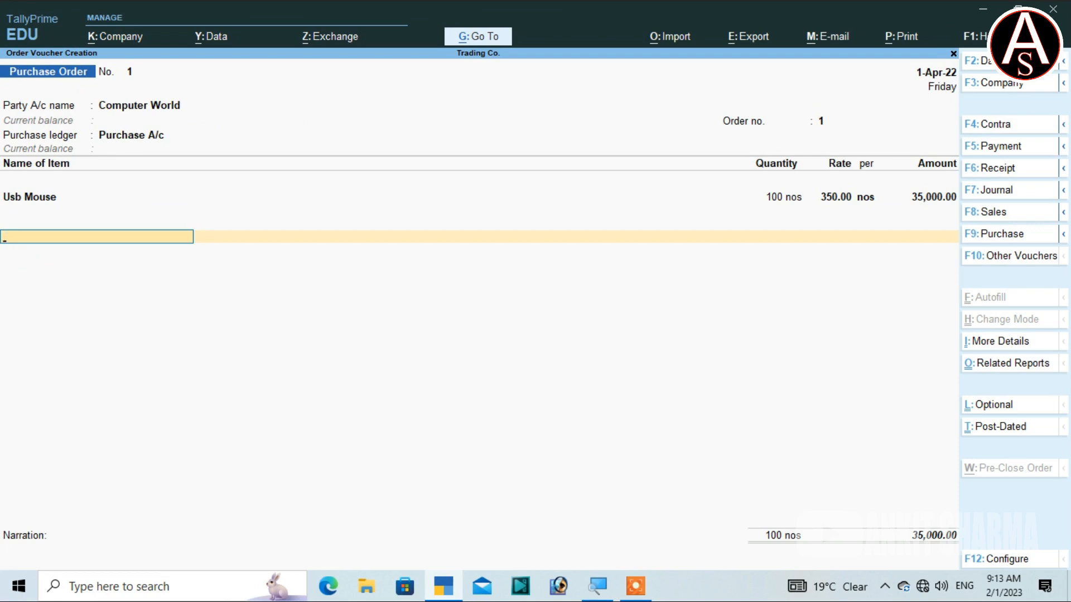
key(Return)
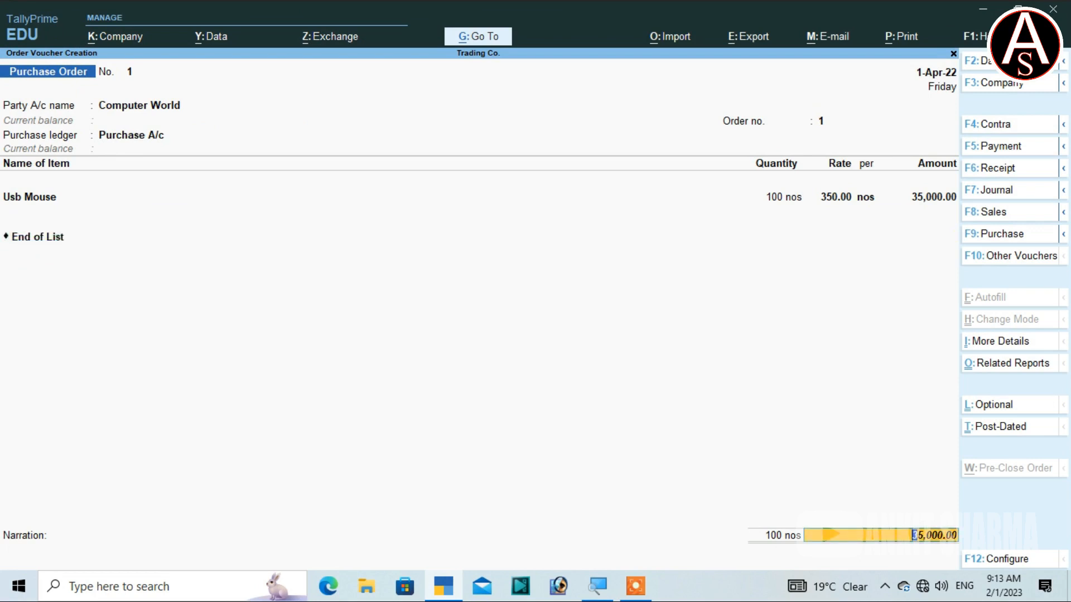
key(Return)
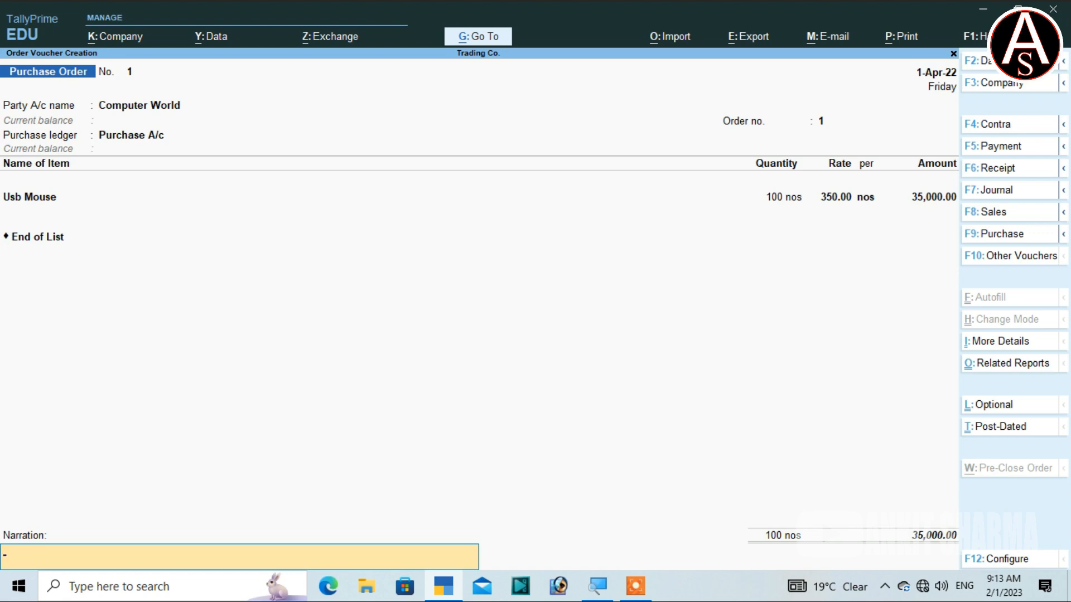
text(being goods order)
key(Return)
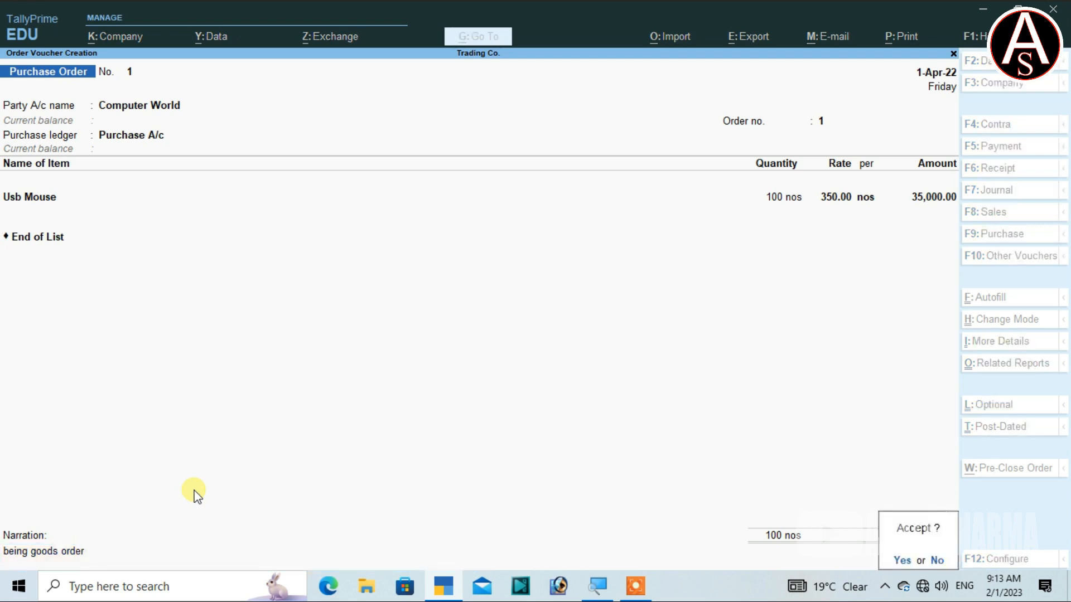
key(y)
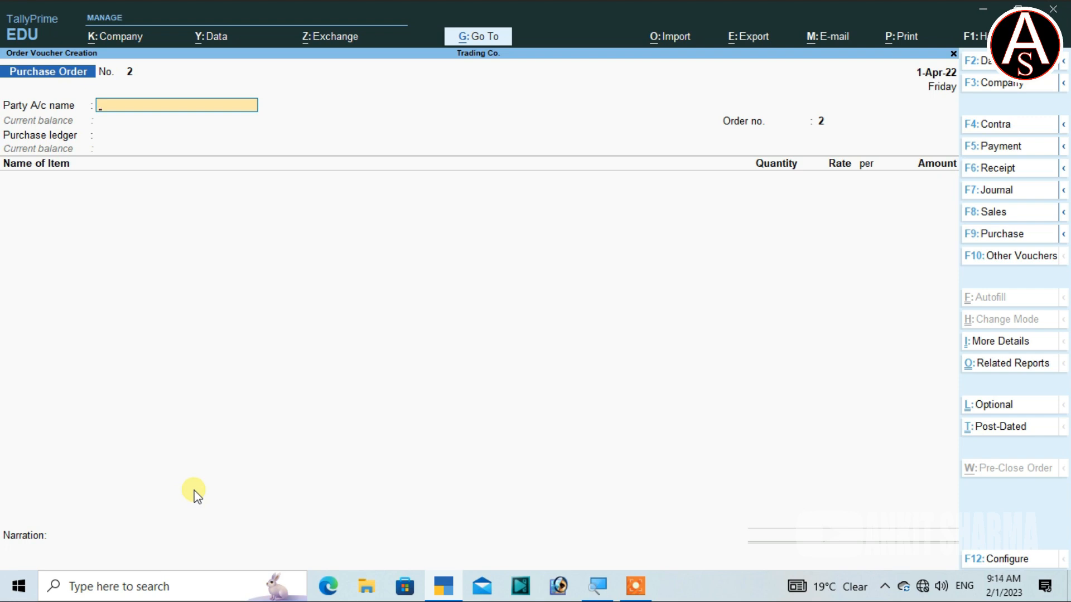
Step: Date the second purchase order 2-4-2022, with Computer World as party, order number 2 and Purchase A/c as purchase ledger
key(F2)
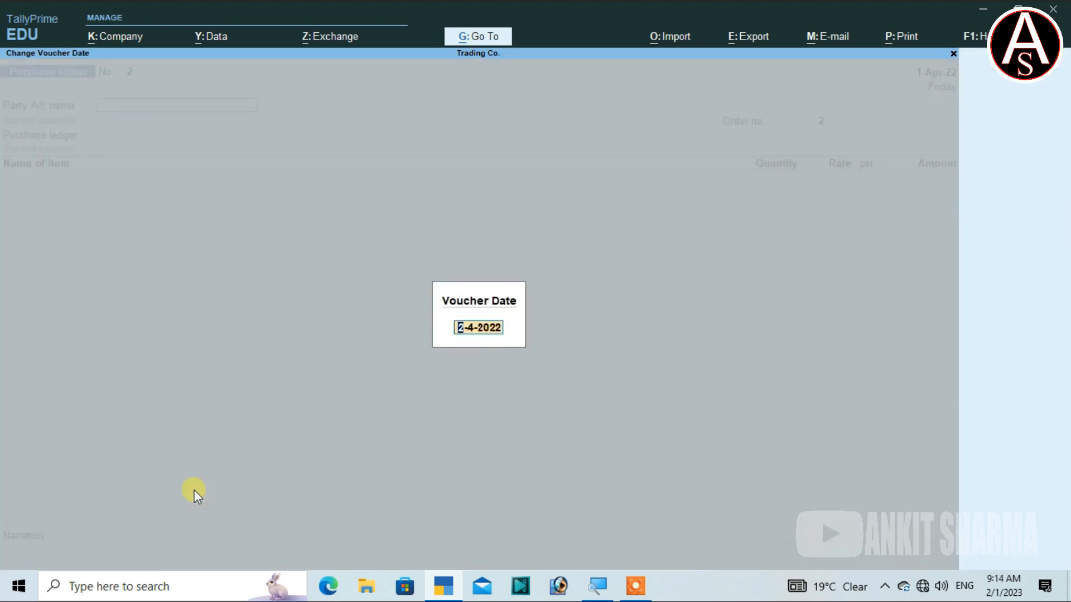
key(Return)
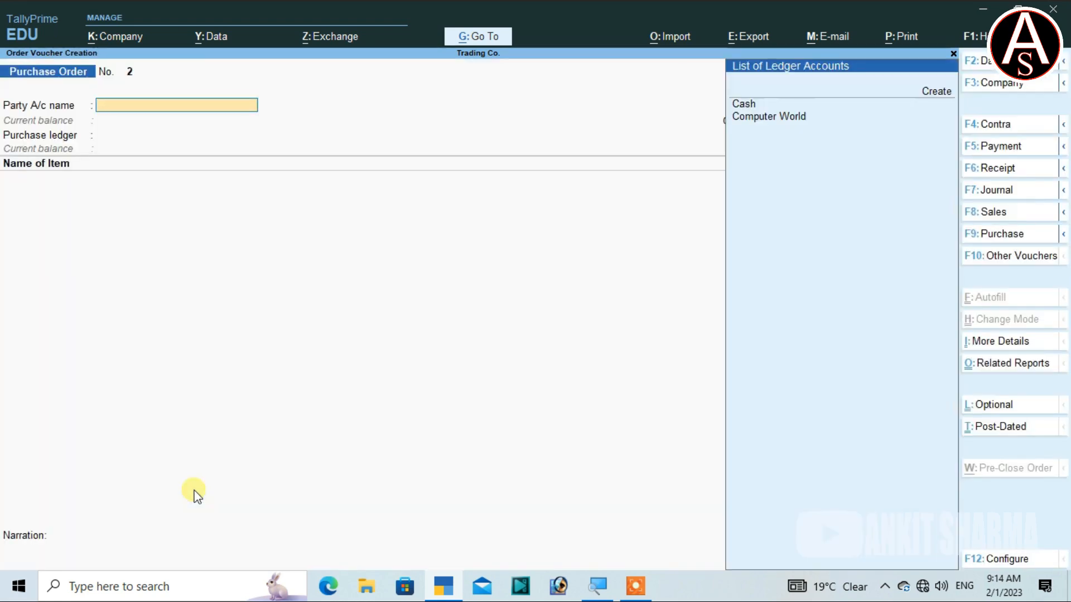
key(Down)
key(Down)
key(Down)
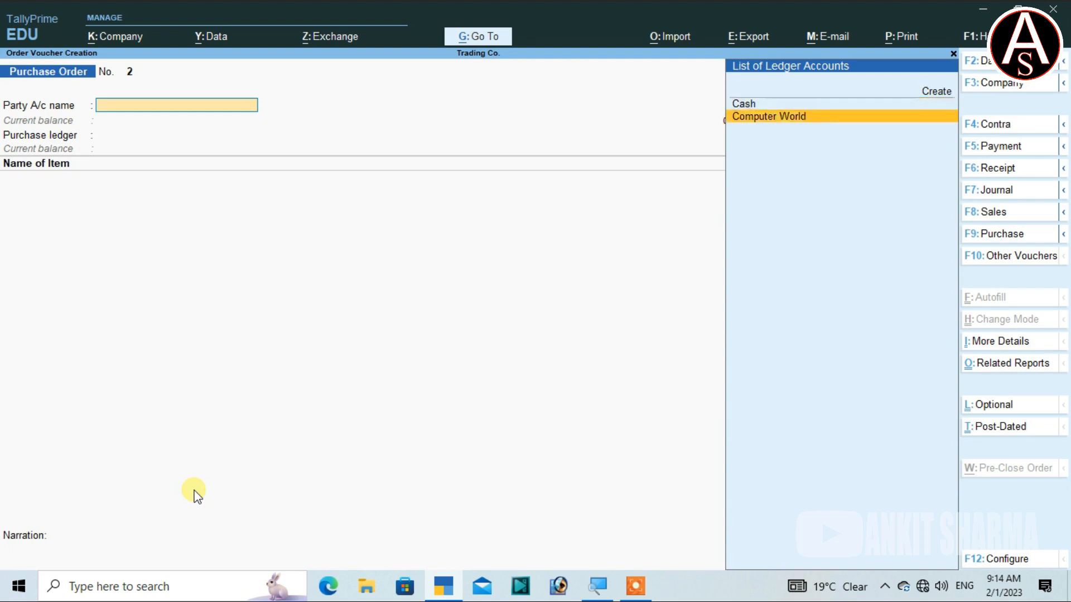
key(Return)
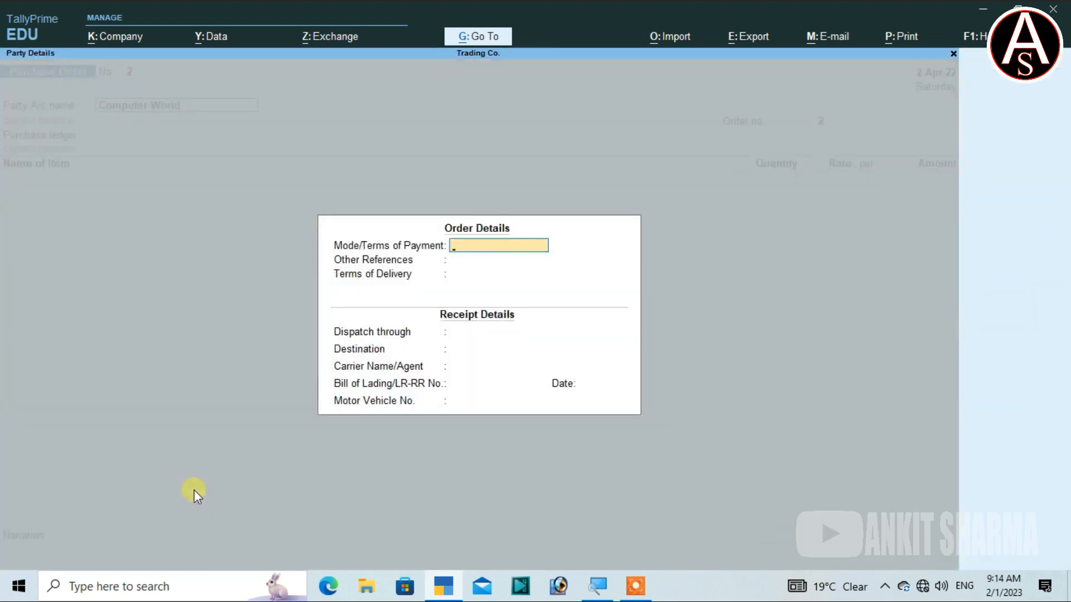
key(ctrl+a)
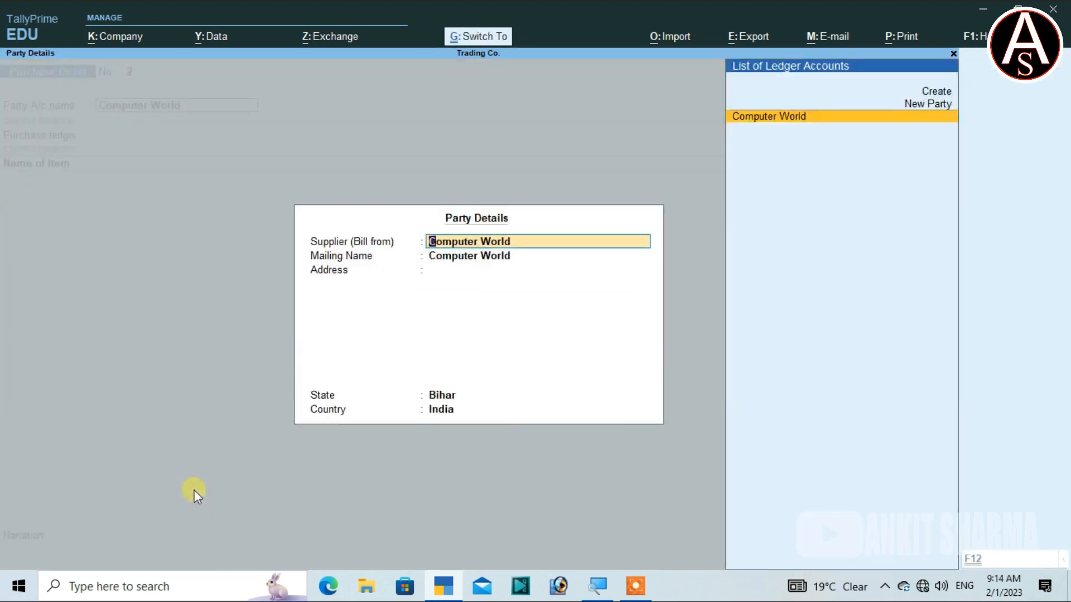
key(ctrl+a)
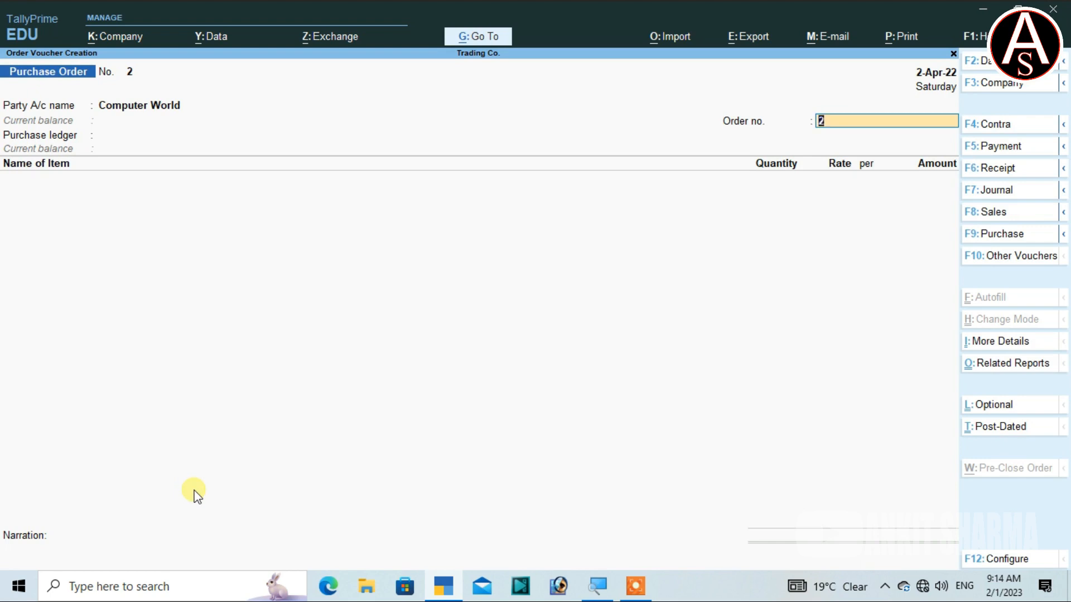
key(Return)
key(Return)
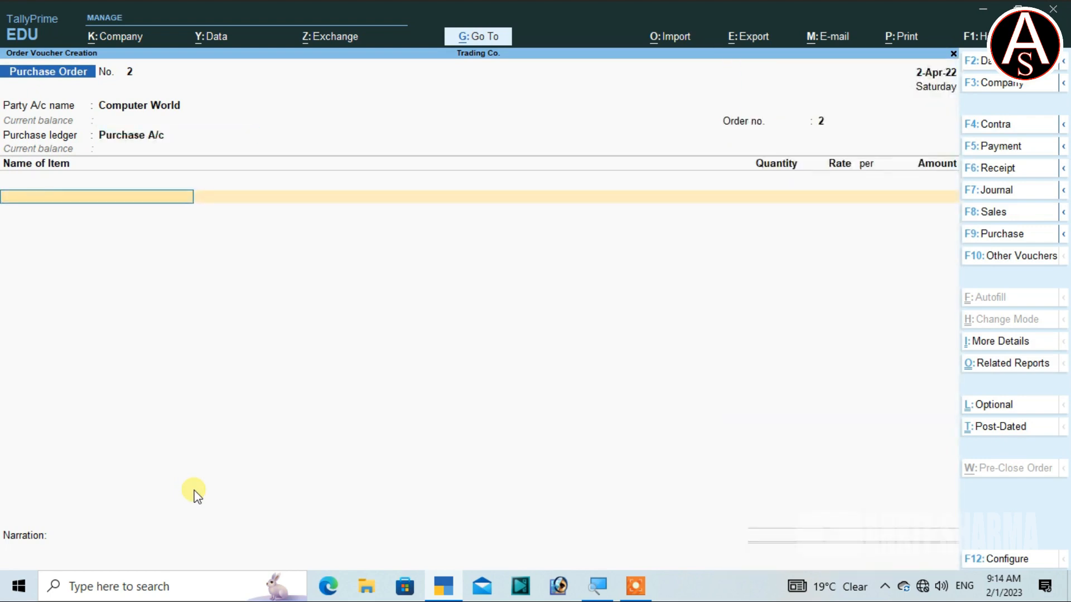
Step: Add Usb Mouse to the second order with 50 nos at a rate of 350 per nos, due on 2-Apr-22
key(Down)
key(Down)
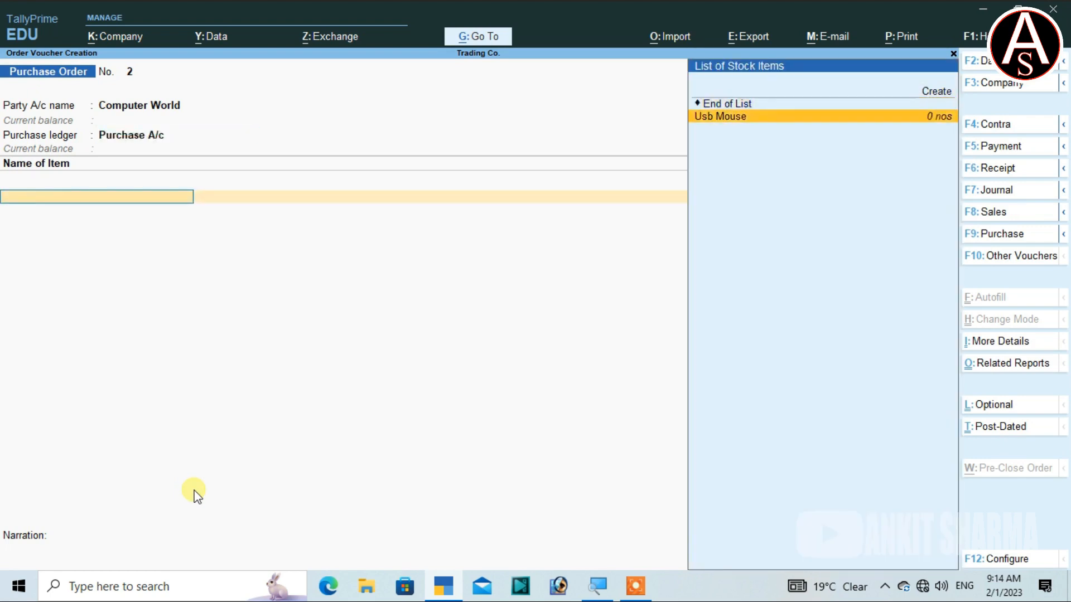
key(Return)
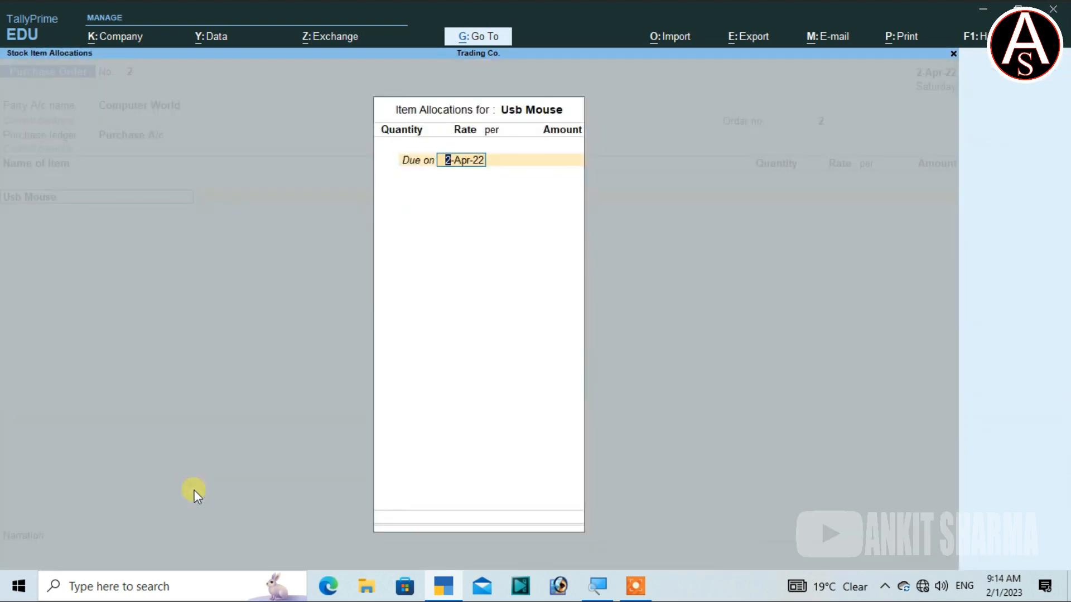
key(Return)
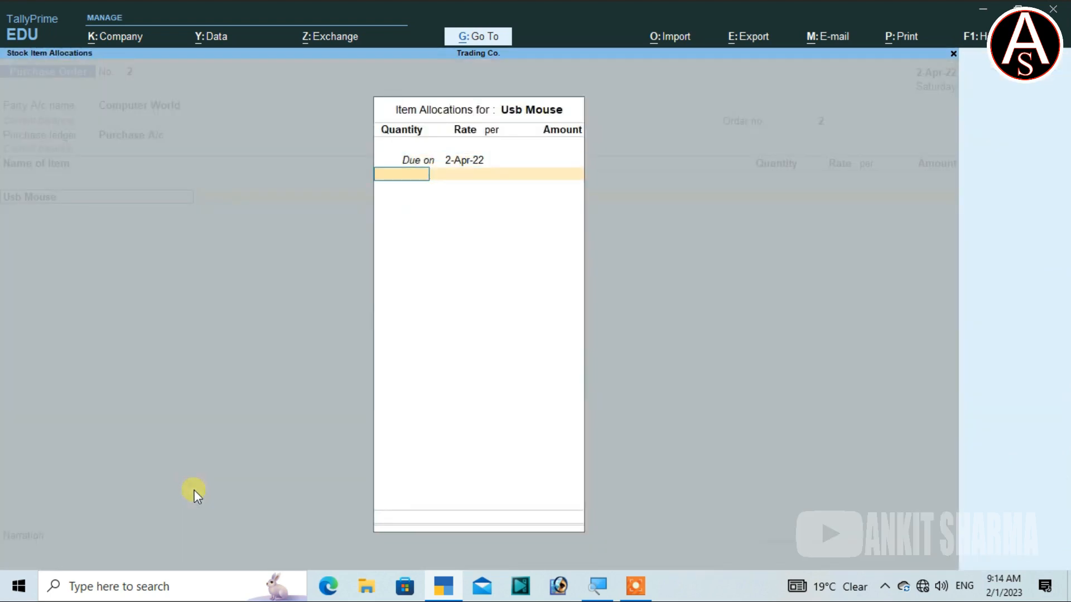
text(50)
key(Return)
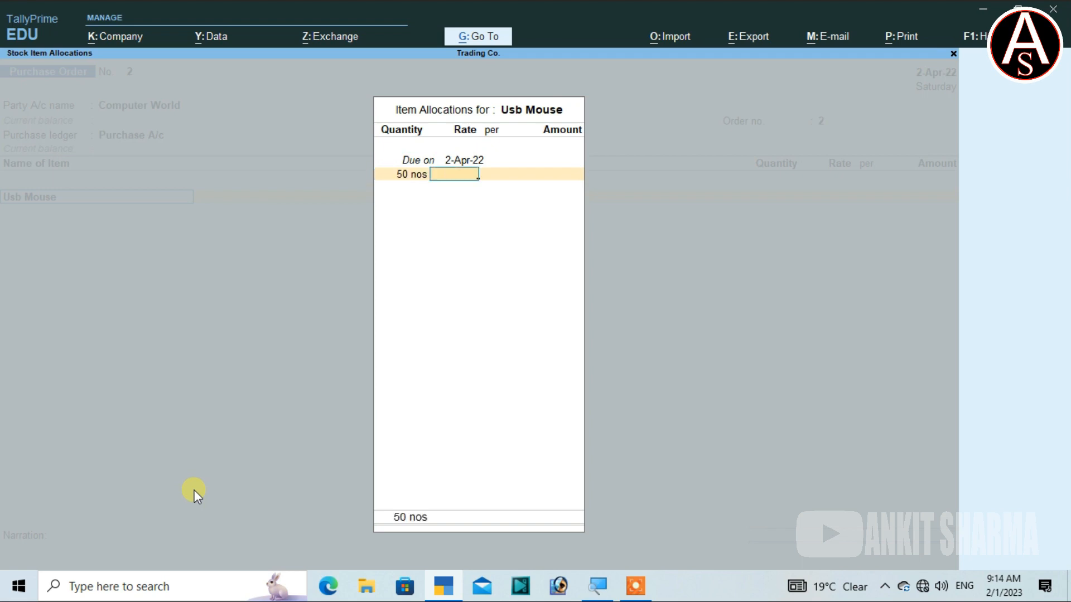
text(350)
key(Return)
key(Return)
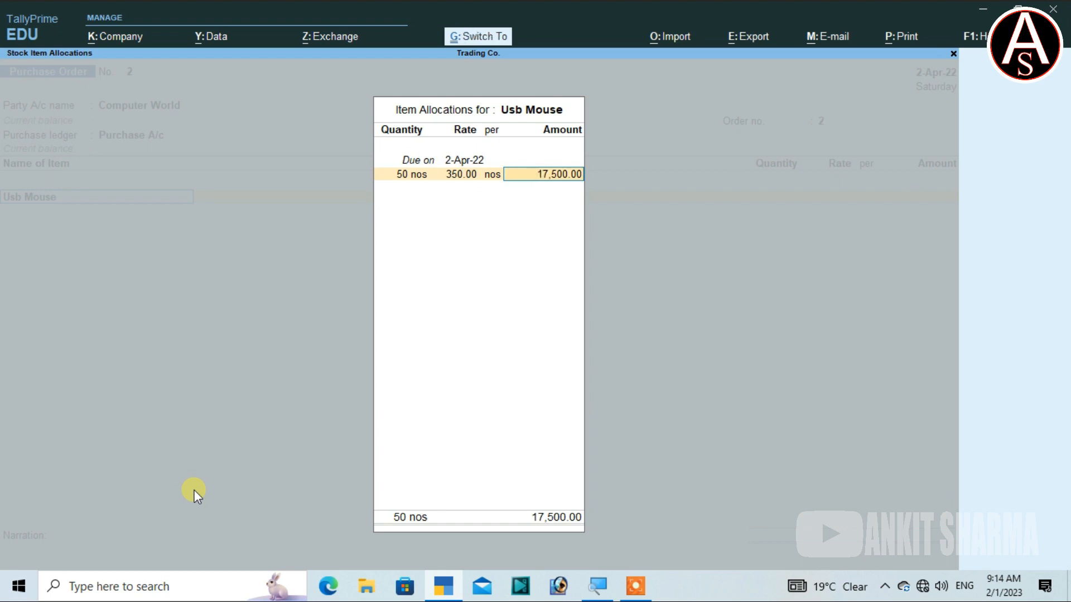
key(Return)
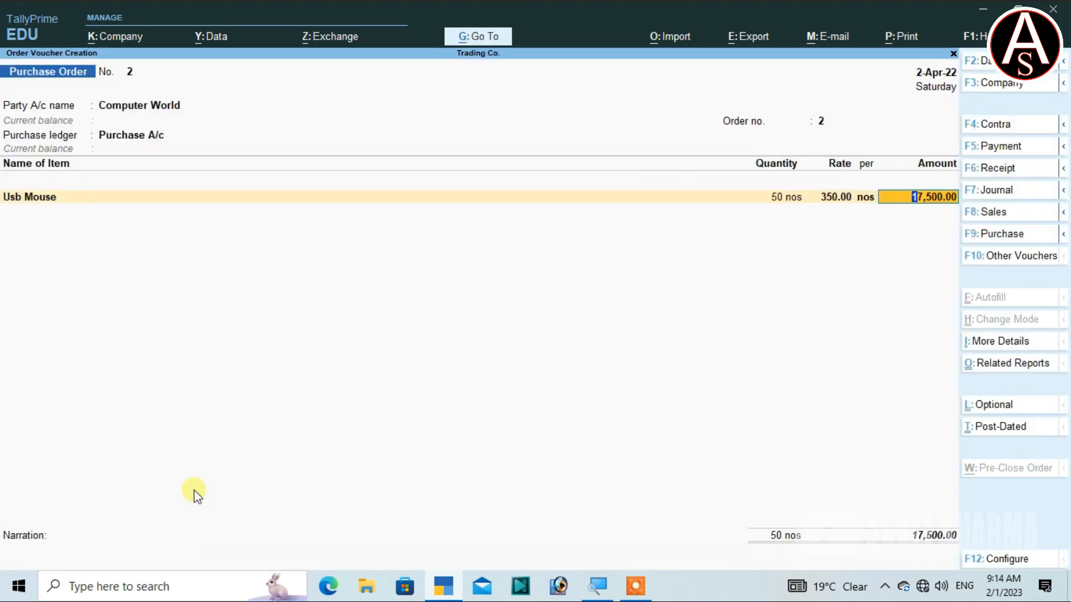
key(Return)
Step: End the second order's item list, leave the narration blank and save the purchase order
key(Return)
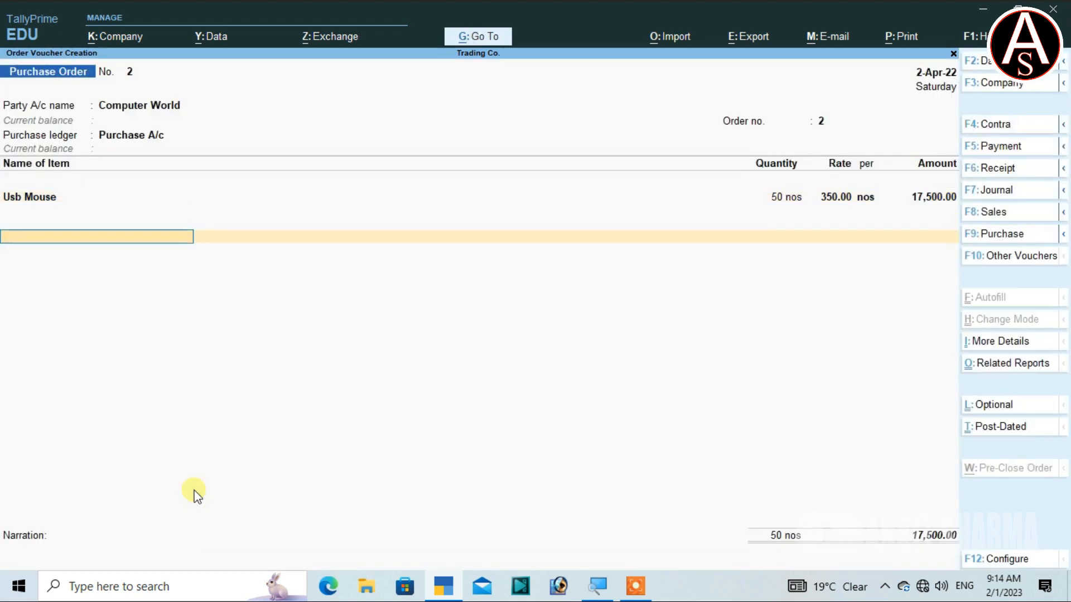
key(Return)
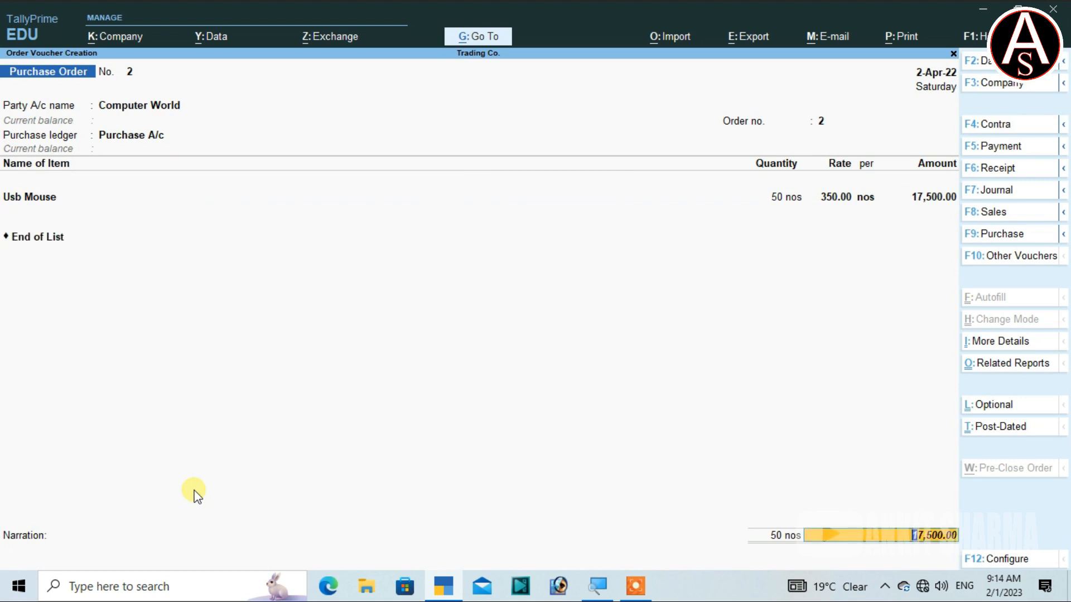
key(Return)
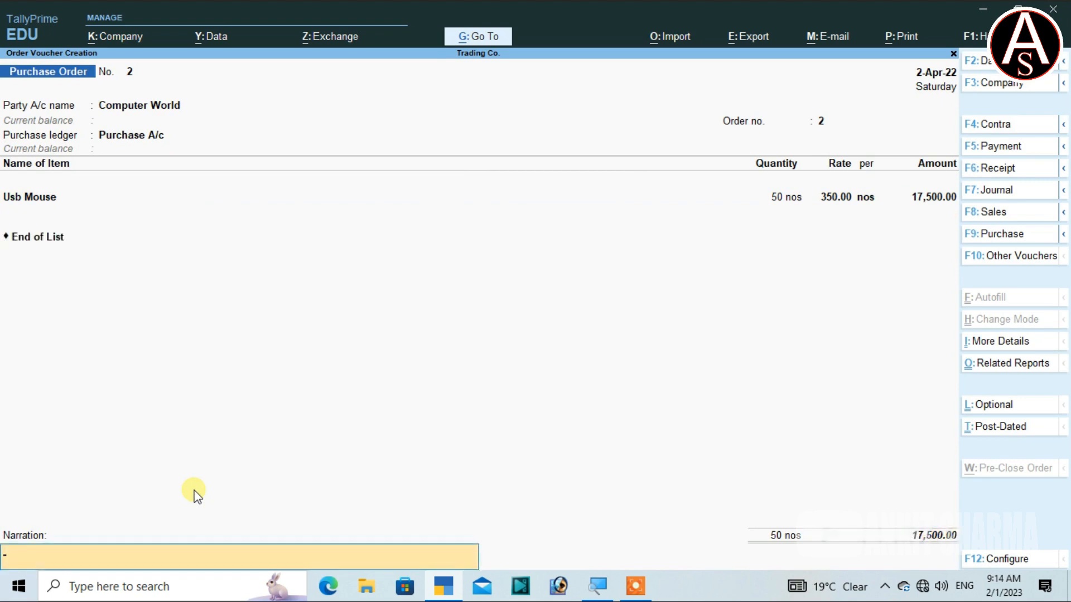
key(Return)
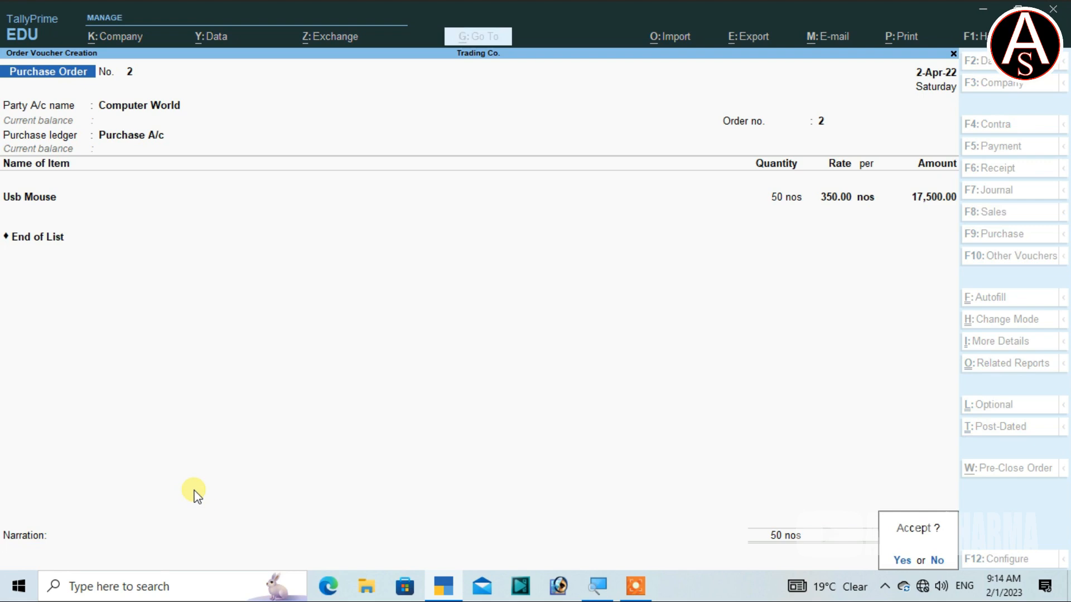
key(Return)
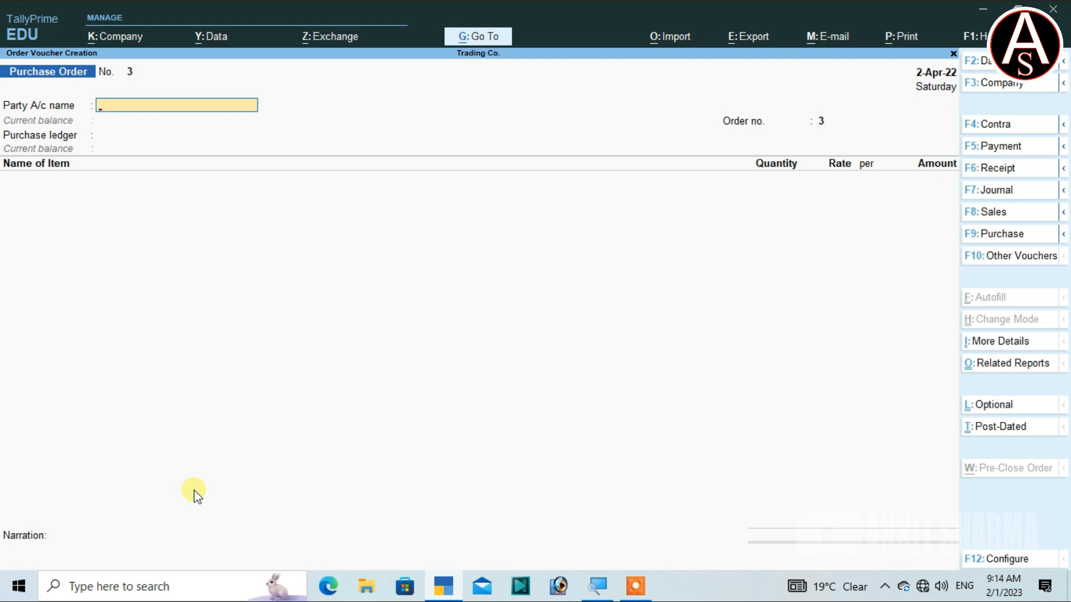
Step: Review the saved purchase order no. 2 from the new voucher screen, and quit voucher entry to the Gateway of Tally
key(Page_Up)
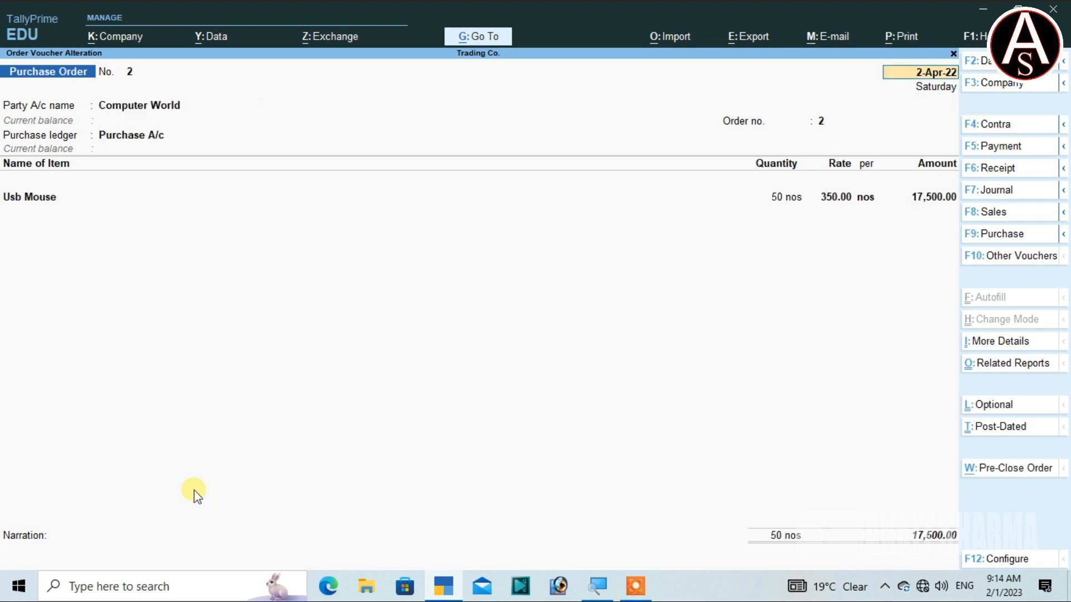
key(Page_Down)
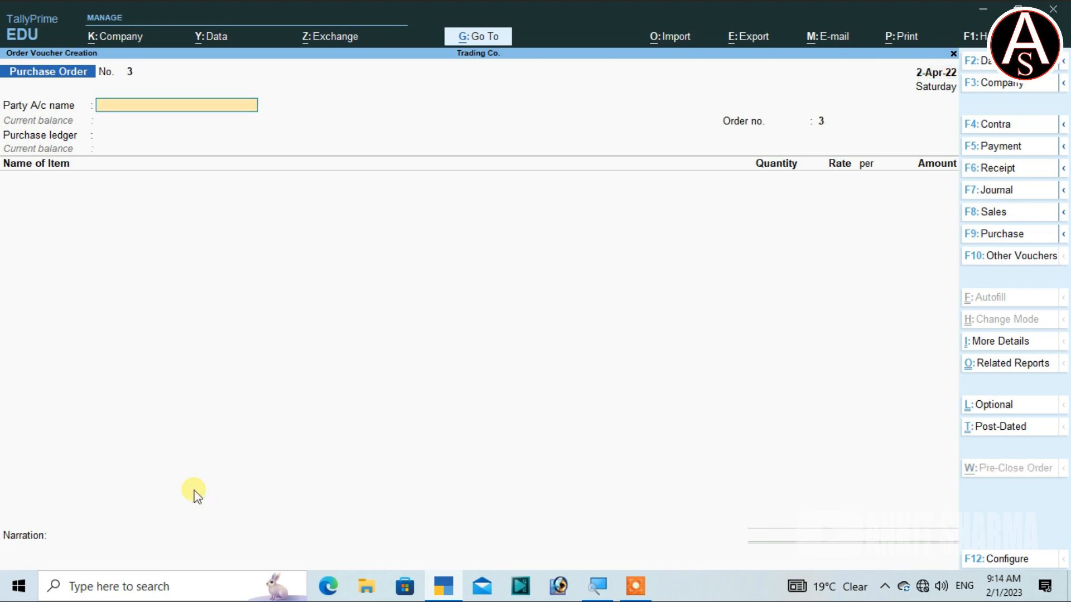
key(Page_Up)
key(Page_Down)
key(Page_Up)
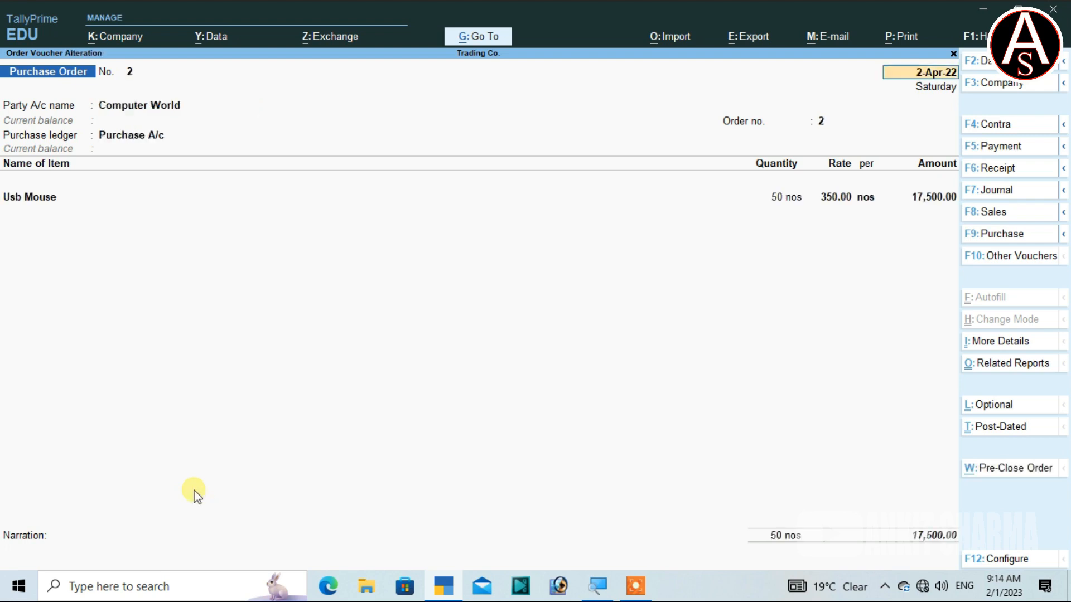
key(BackSpace)
key(Escape)
key(y)
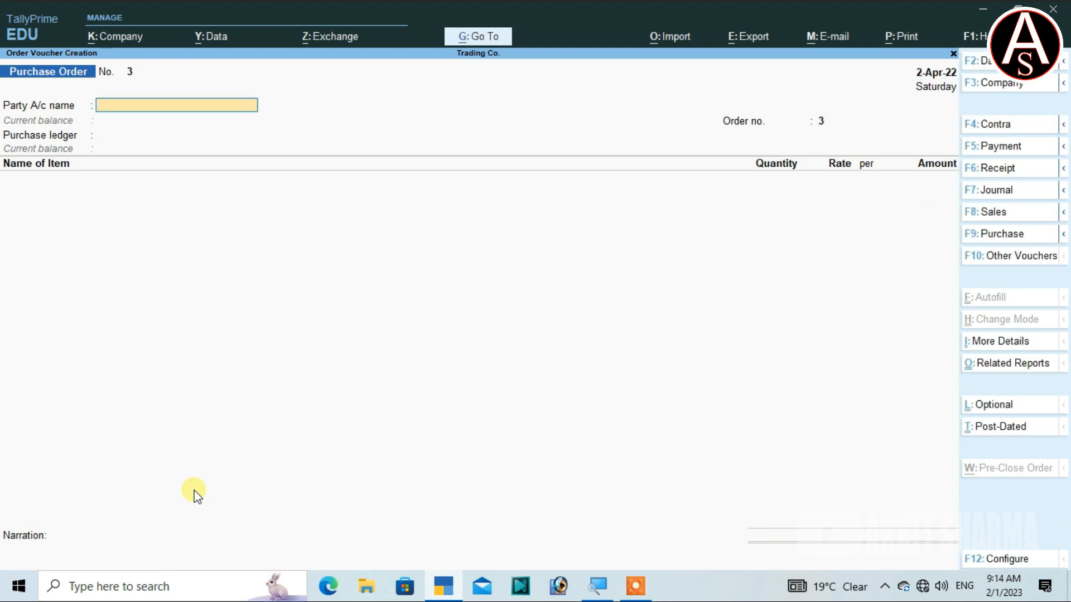
key(Escape)
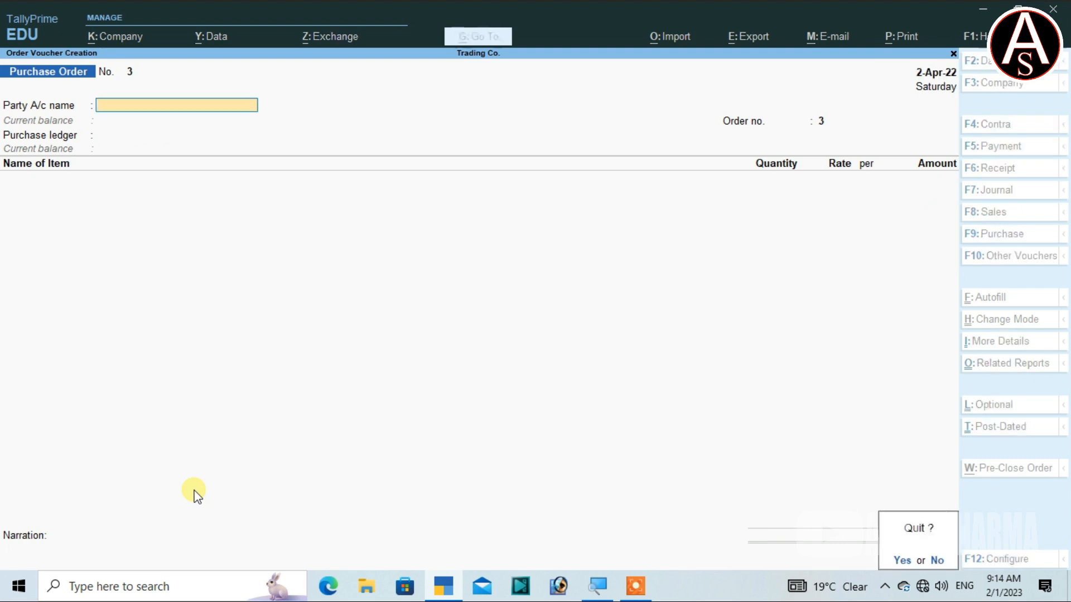
key(y)
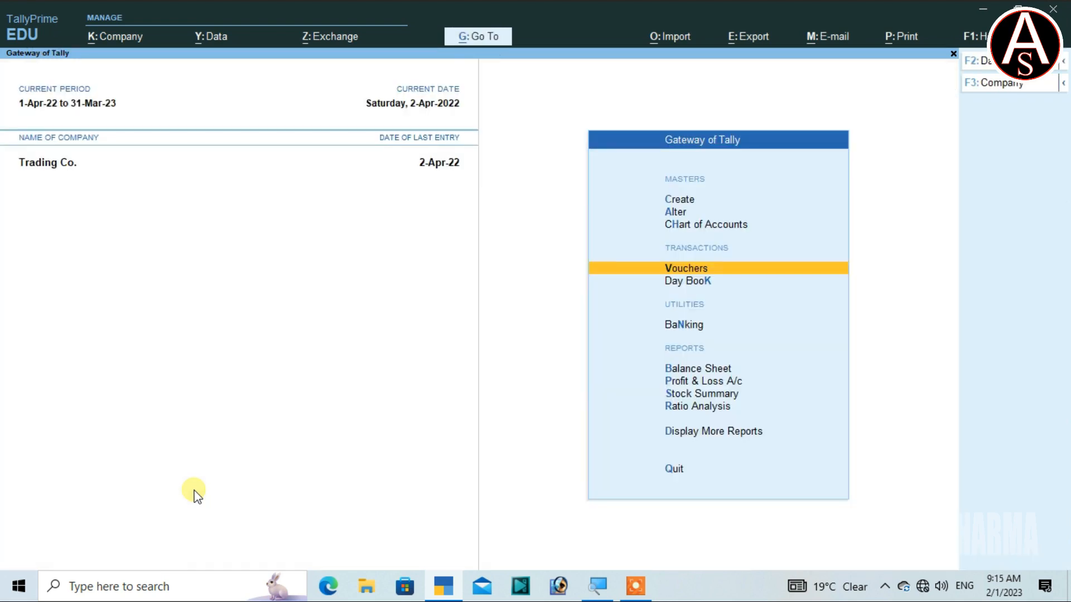
Step: Open the Day Book from the additional reports of the Gateway of Tally
key(Down)
key(Down)
key(Down)
key(Down)
key(Down)
key(Down)
key(Down)
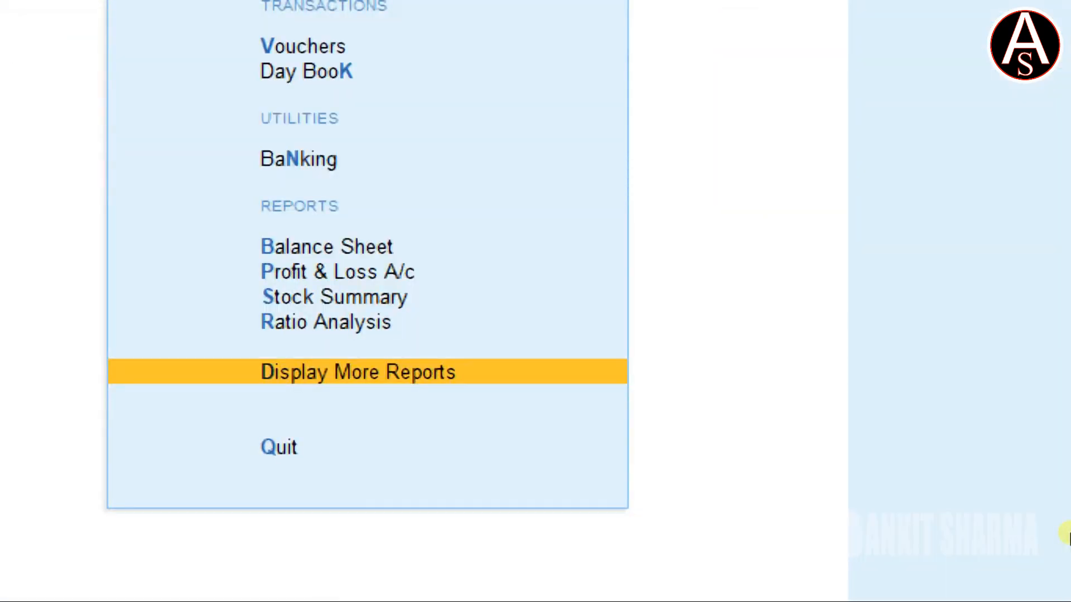
key(Return)
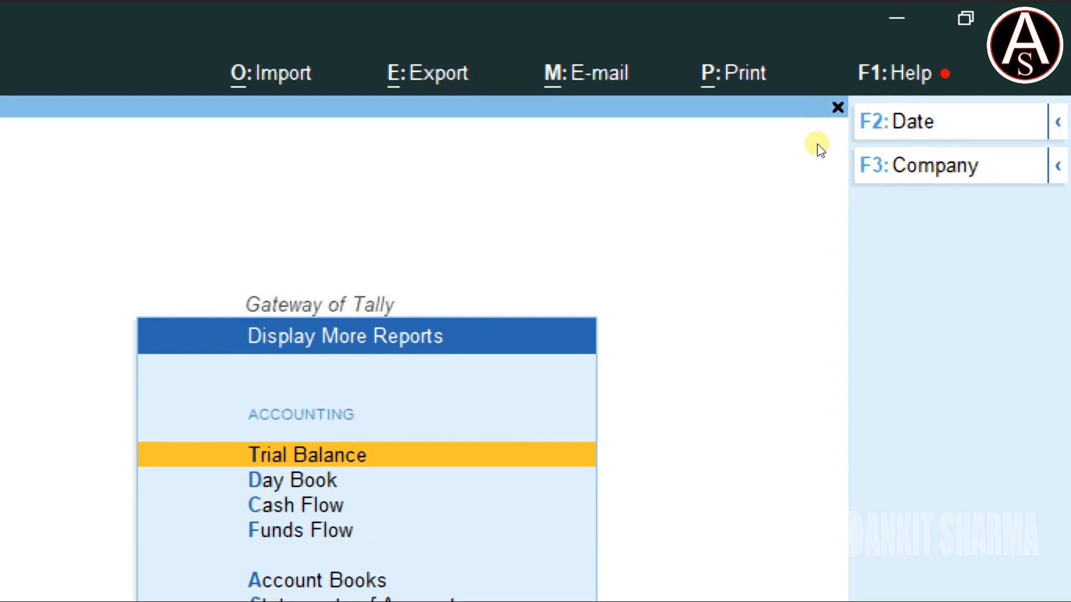
key(Down)
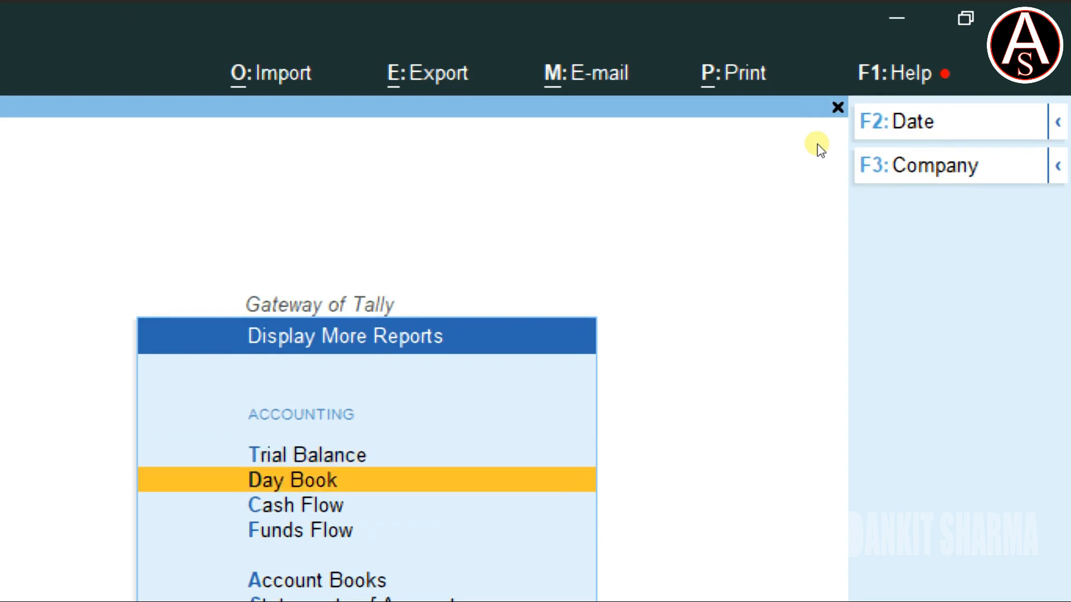
key(Return)
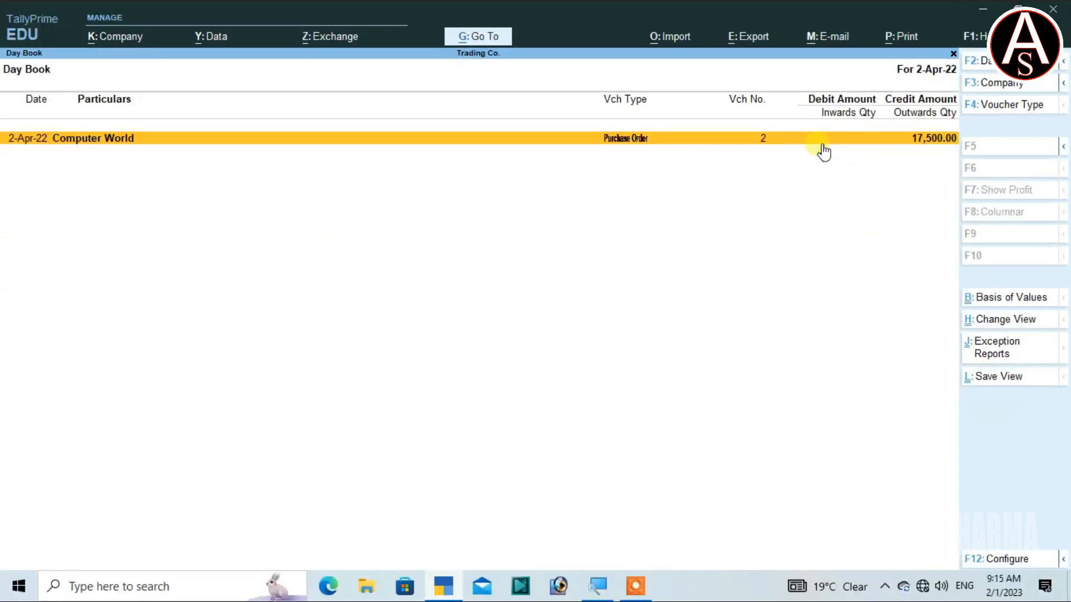
Step: Set the Day Book period from 1/4/22 to 2-4-2022
key(alt+F2)
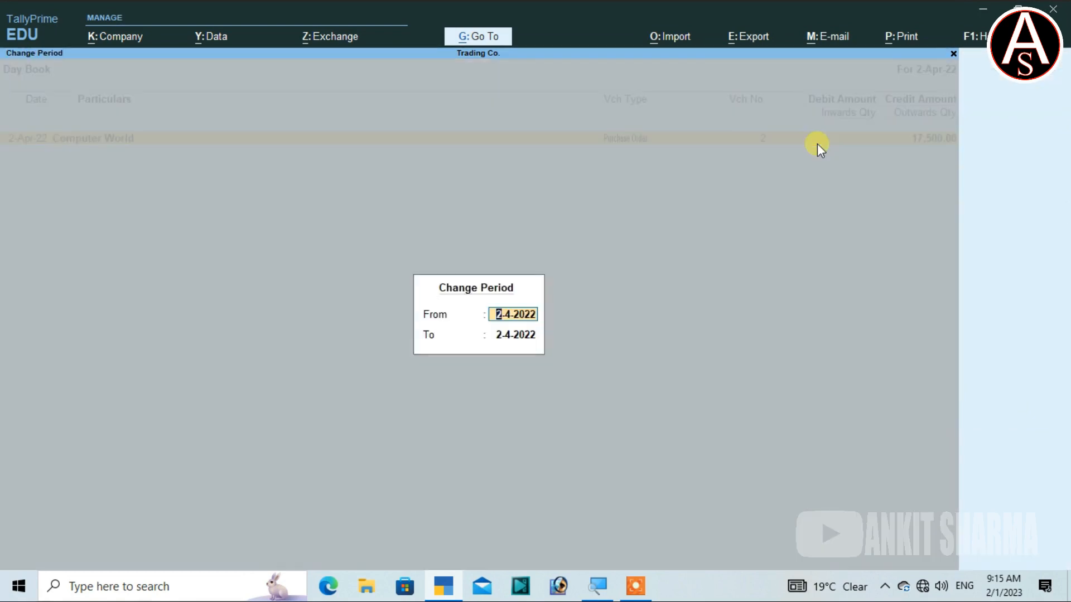
text(1/4/22)
key(Return)
key(ctrl+a)
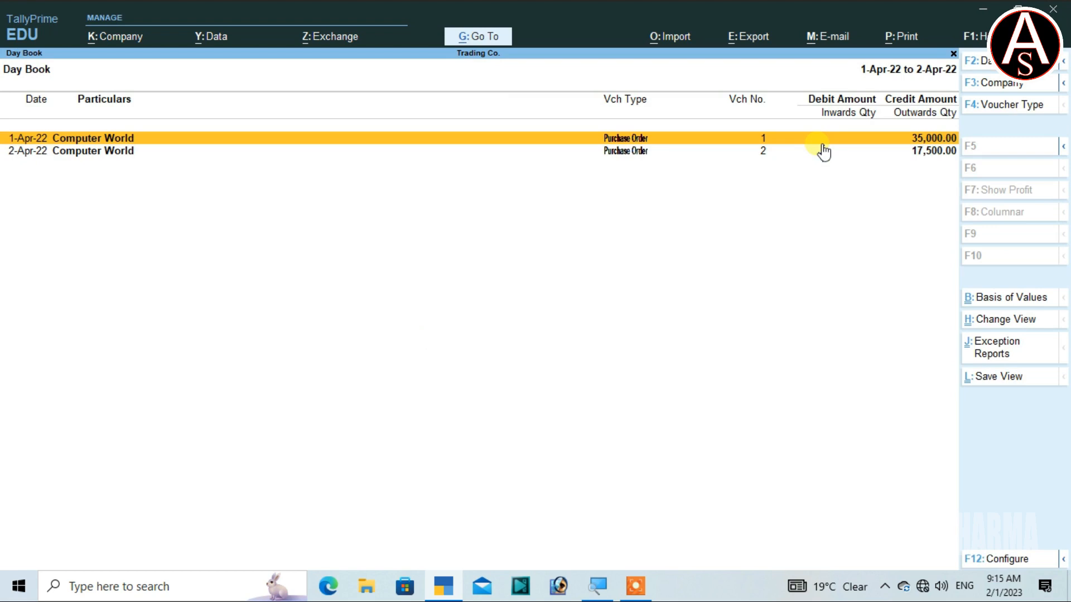
Step: View the 1-Apr-22 Computer World purchase order from the Day Book, and leave the order and the report
double_click(817, 143)
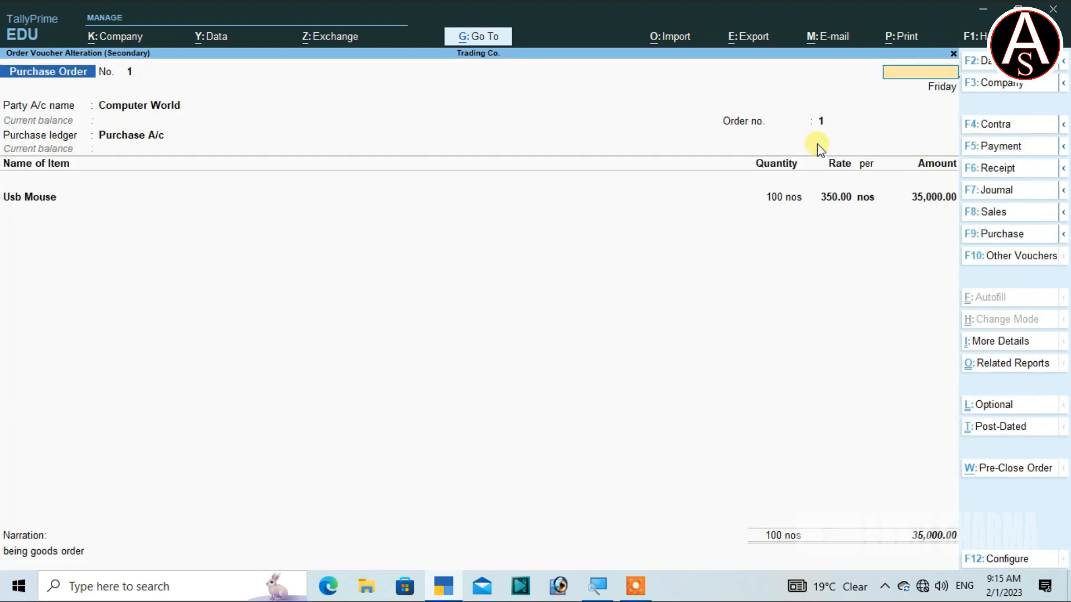
key(Escape)
key(y)
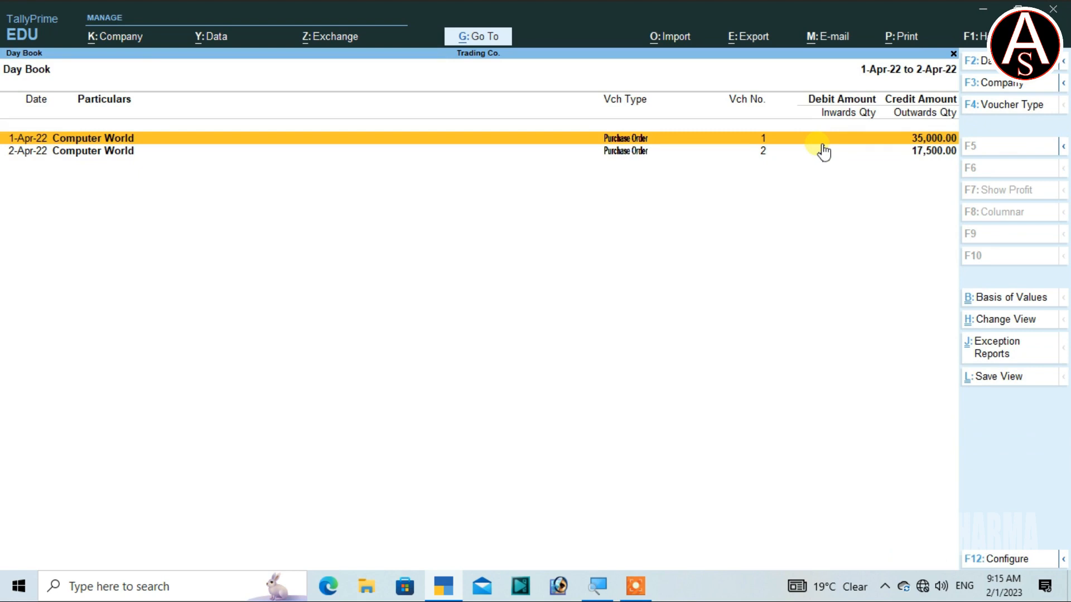
key(Escape)
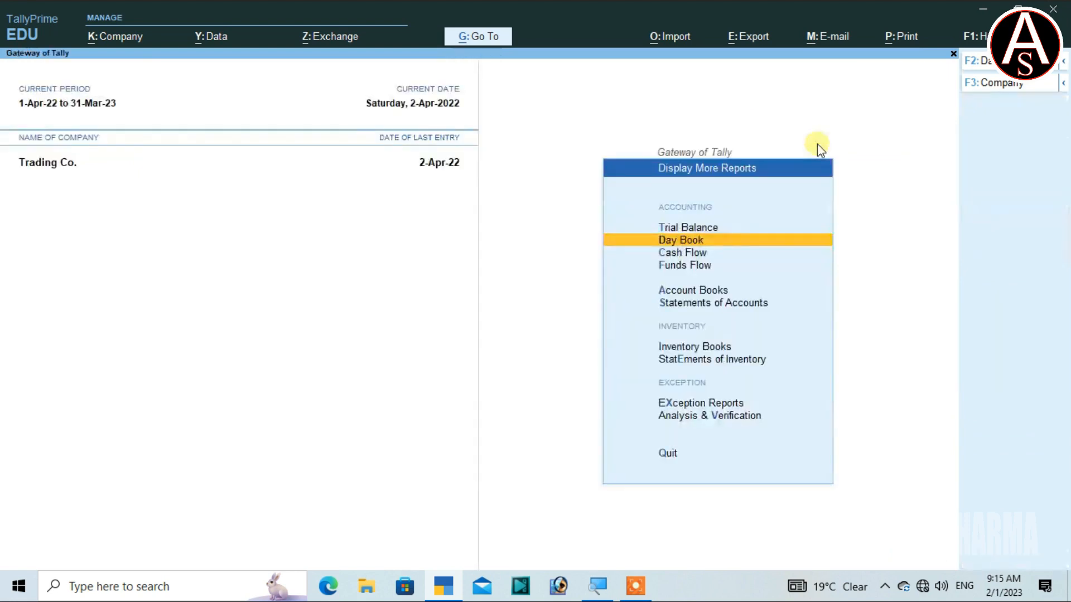
Step: Open the Inventory Books among the inventory reports
key(Down)
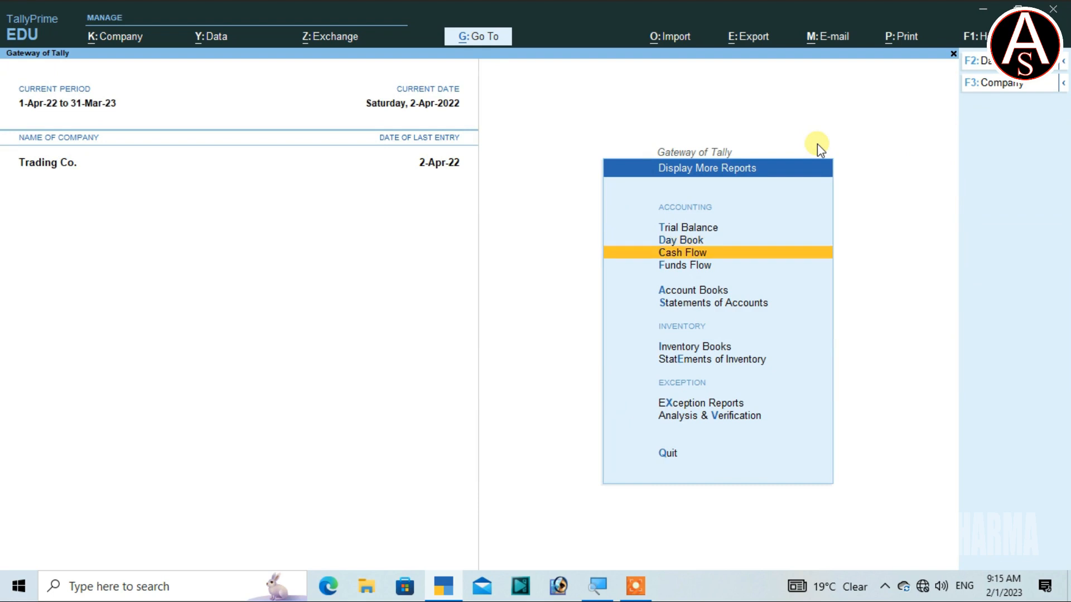
key(Down)
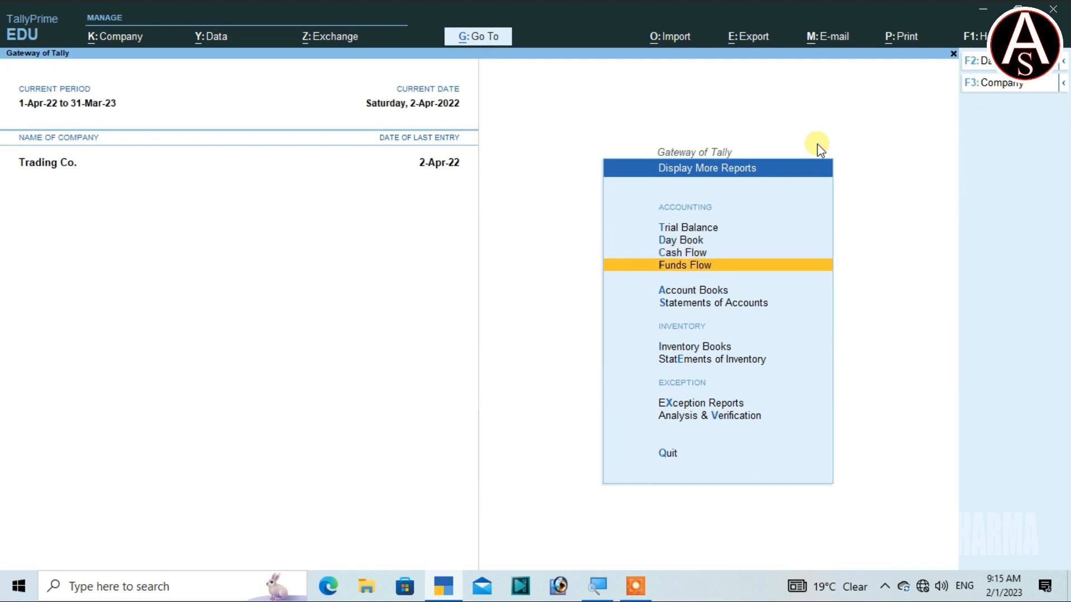
key(Down)
key(Down)
key(Down)
key(Down)
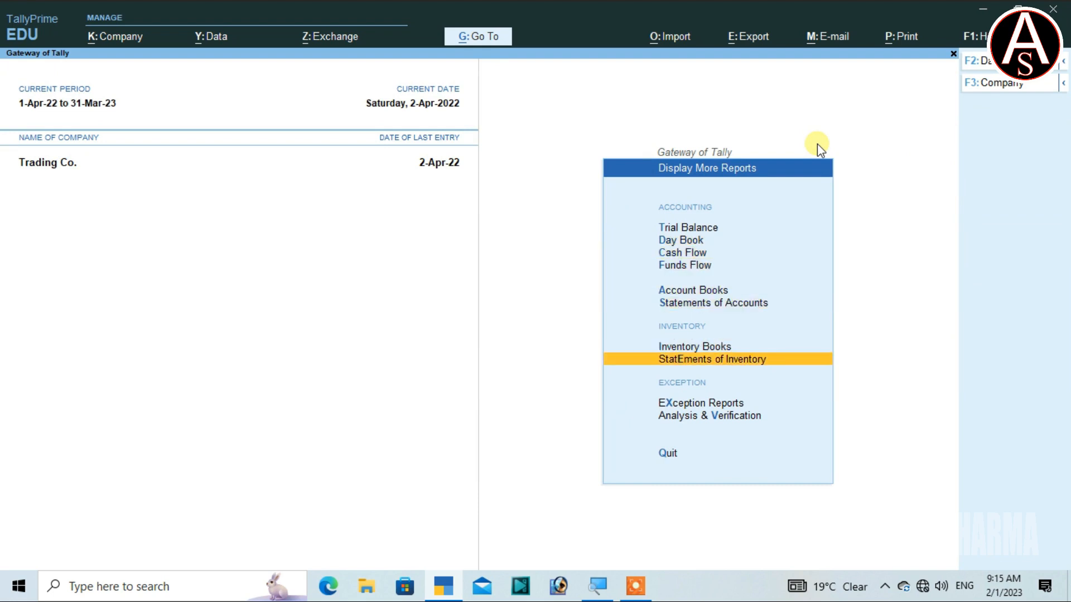
key(Up)
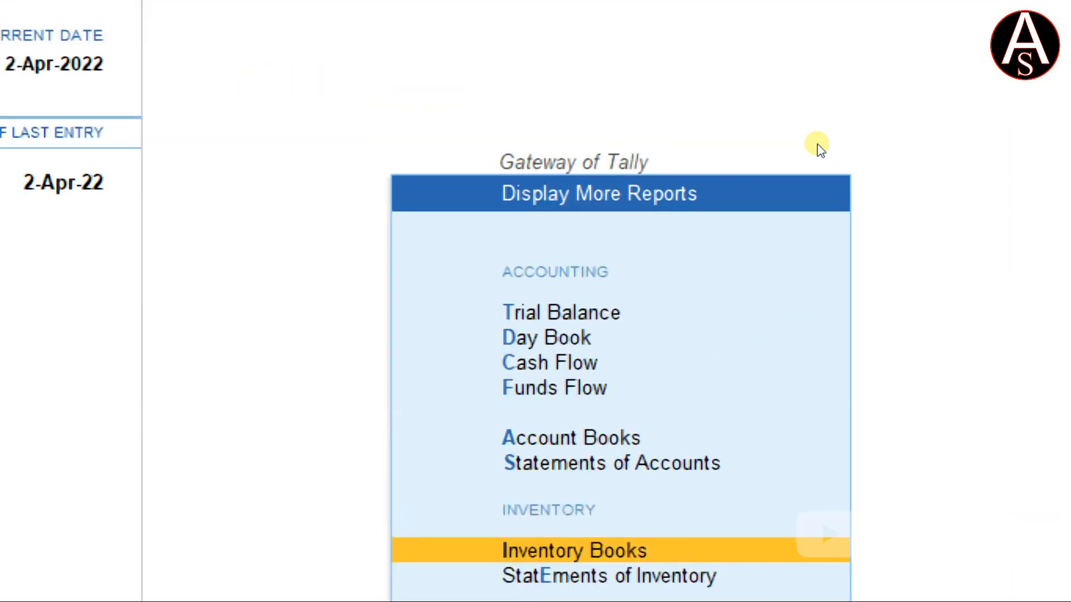
key(Return)
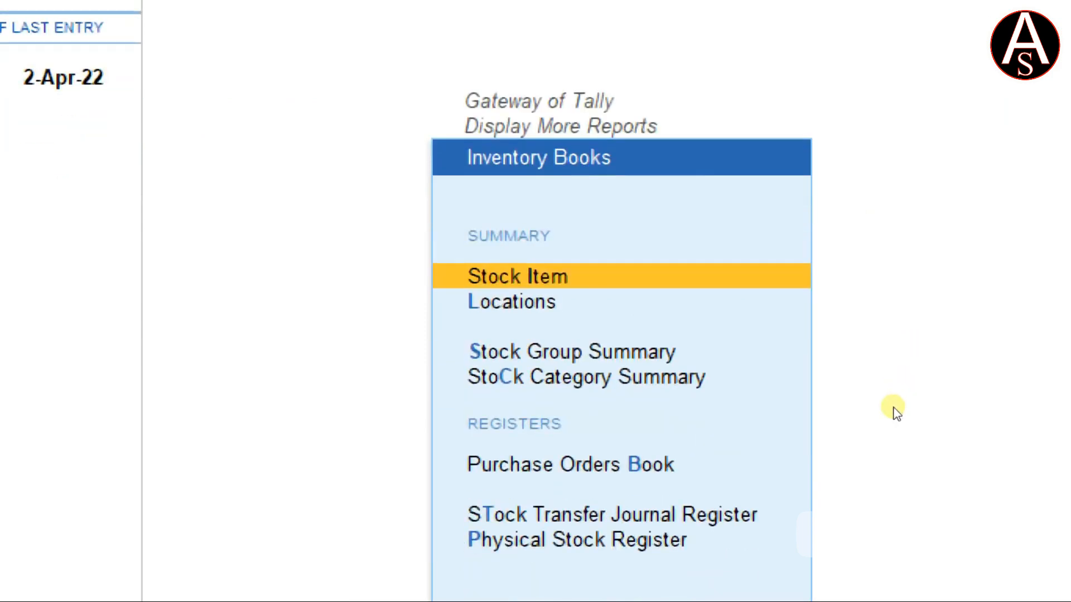
Step: View April's vouchers in the Purchase Orders Book, and return to the list of additional reports
key(Down)
key(Down)
key(Down)
key(Down)
key(Down)
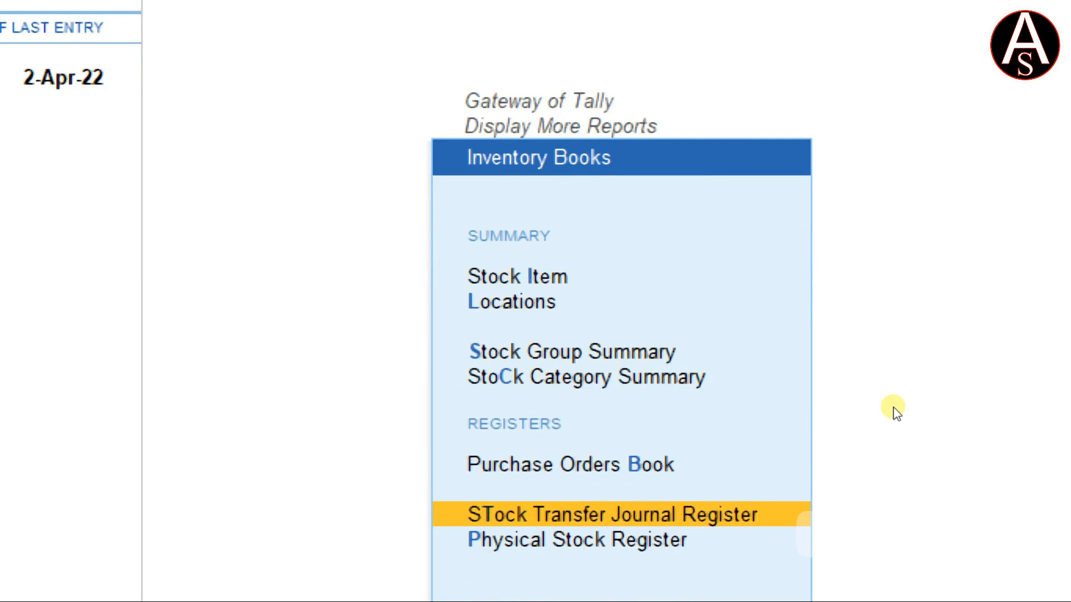
key(Up)
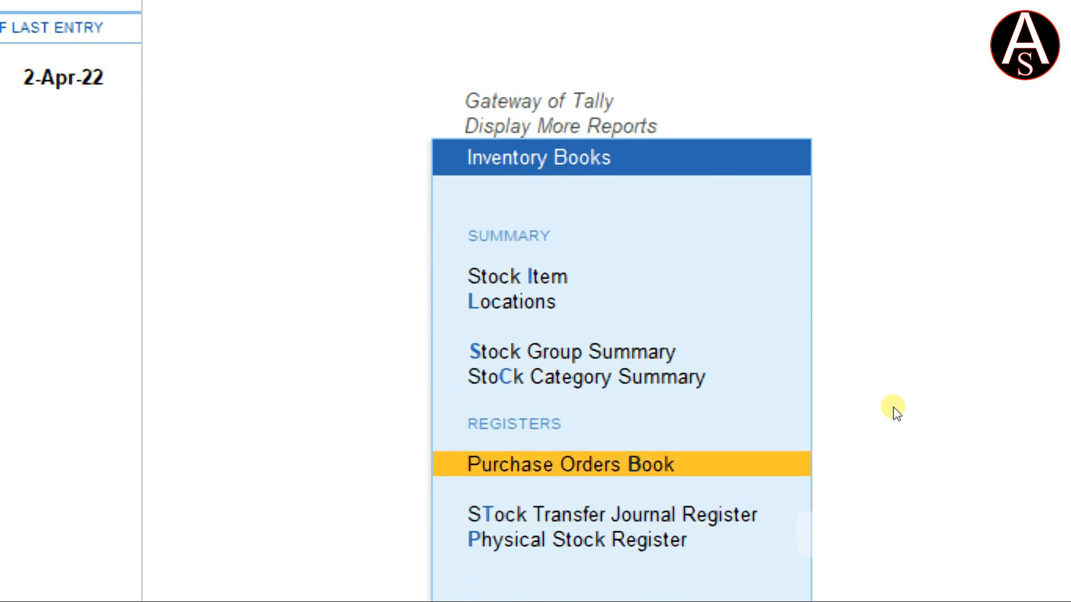
key(Return)
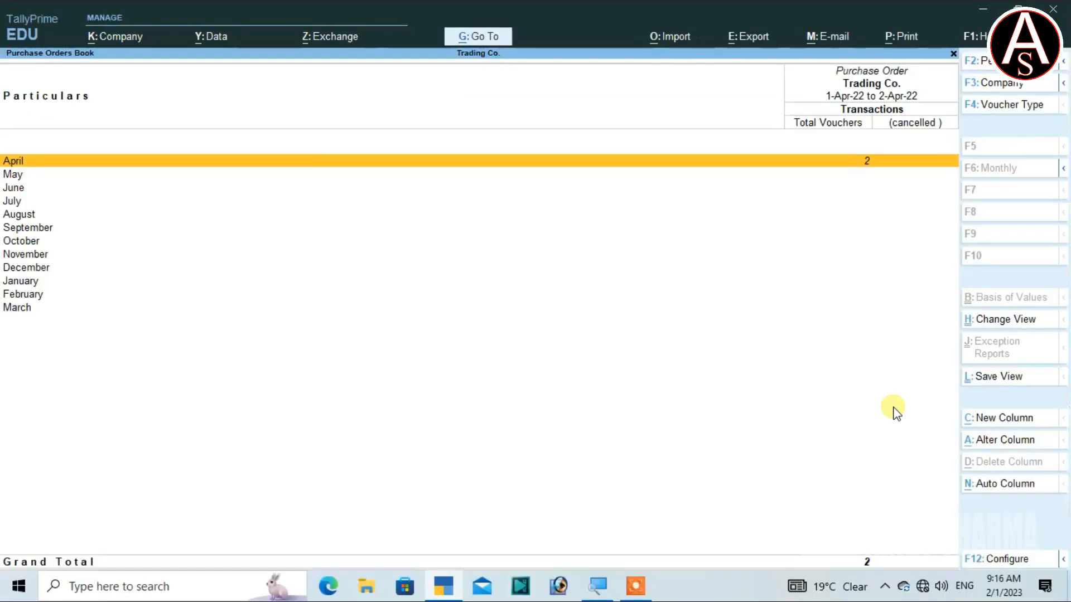
key(Return)
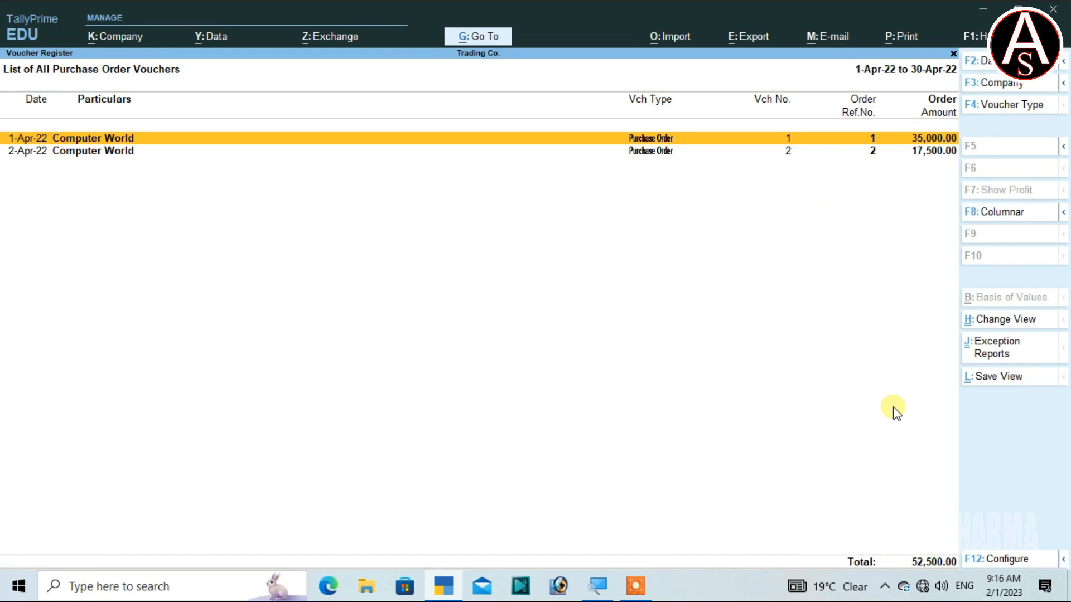
key(Escape)
key(Escape)
key(Escape)
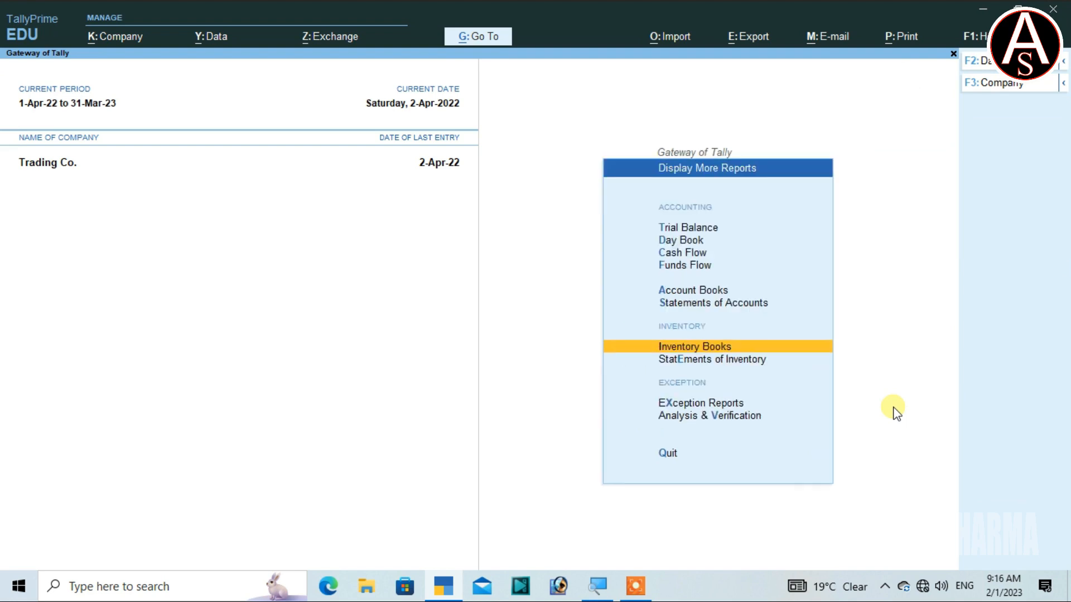
Step: Reopen the Day Book from the accounting reports
key(Up)
key(Up)
key(Up)
key(Up)
key(Up)
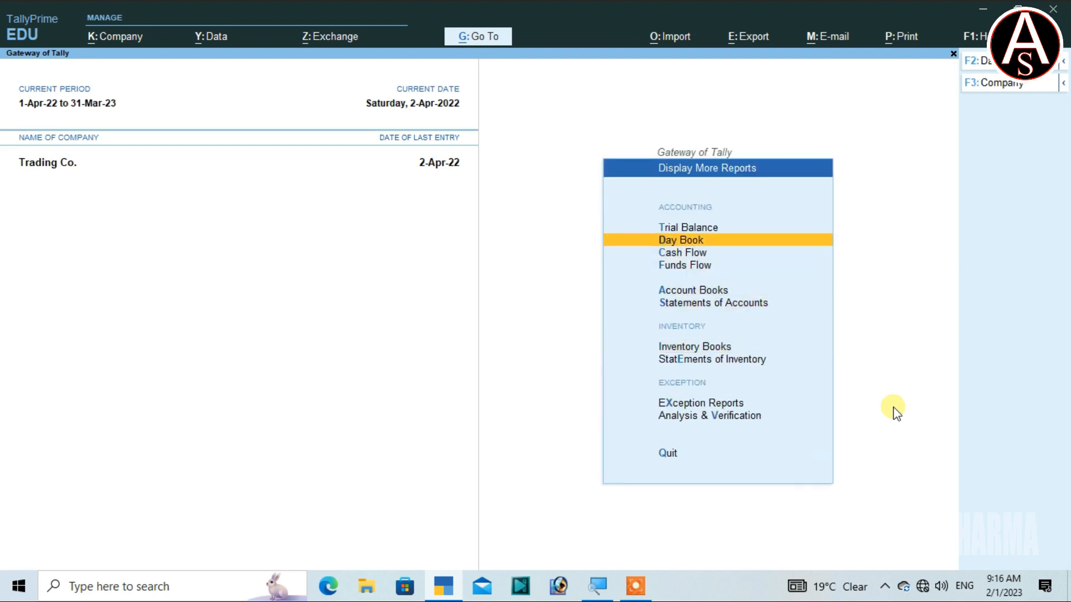
key(Return)
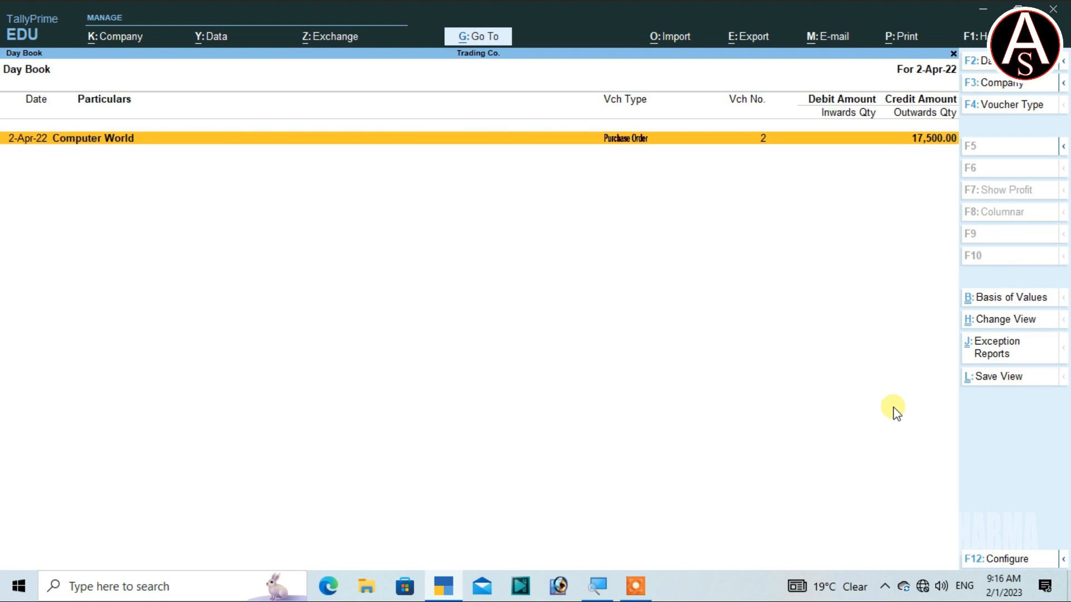
Step: Filter the Day Book to the Purchase Order voucher type, and exit the reports to the Gateway of Tally
key(F4)
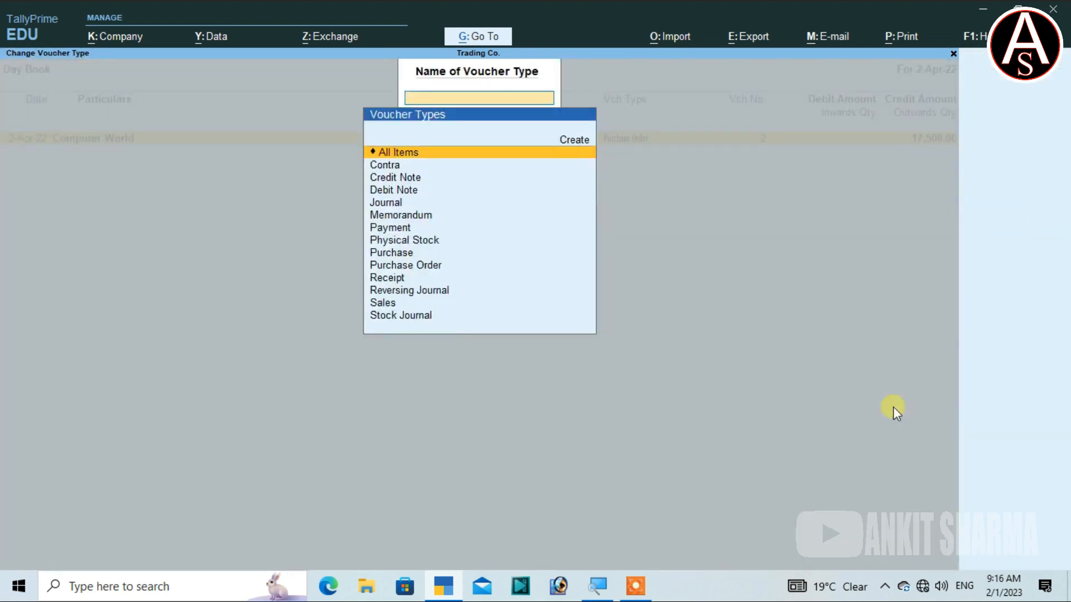
key(Down)
key(Down)
key(Down)
key(Down)
key(Down)
key(Down)
key(Down)
key(Down)
key(Down)
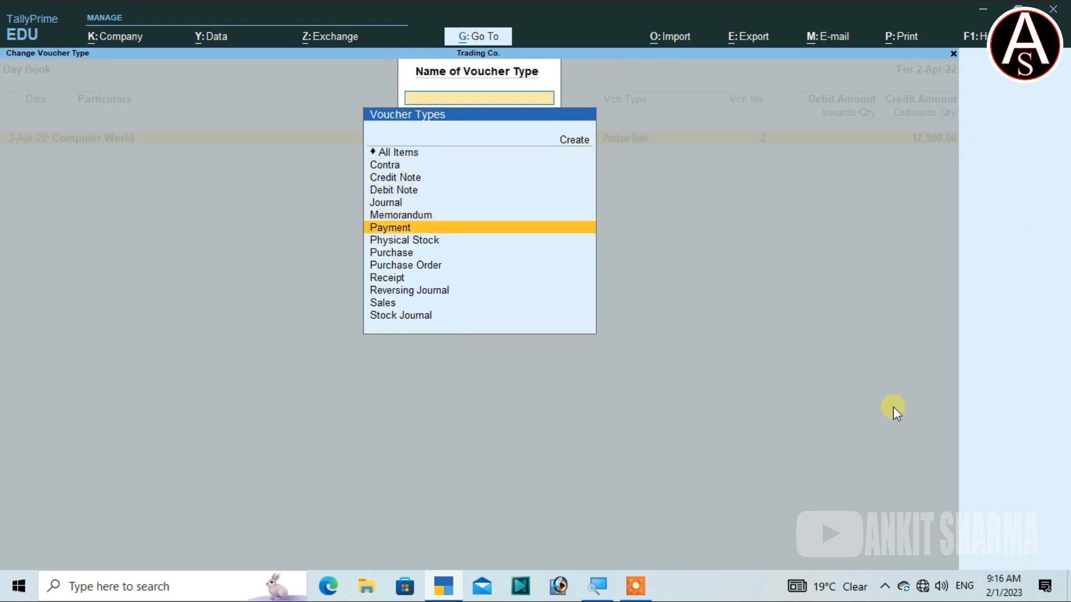
key(Return)
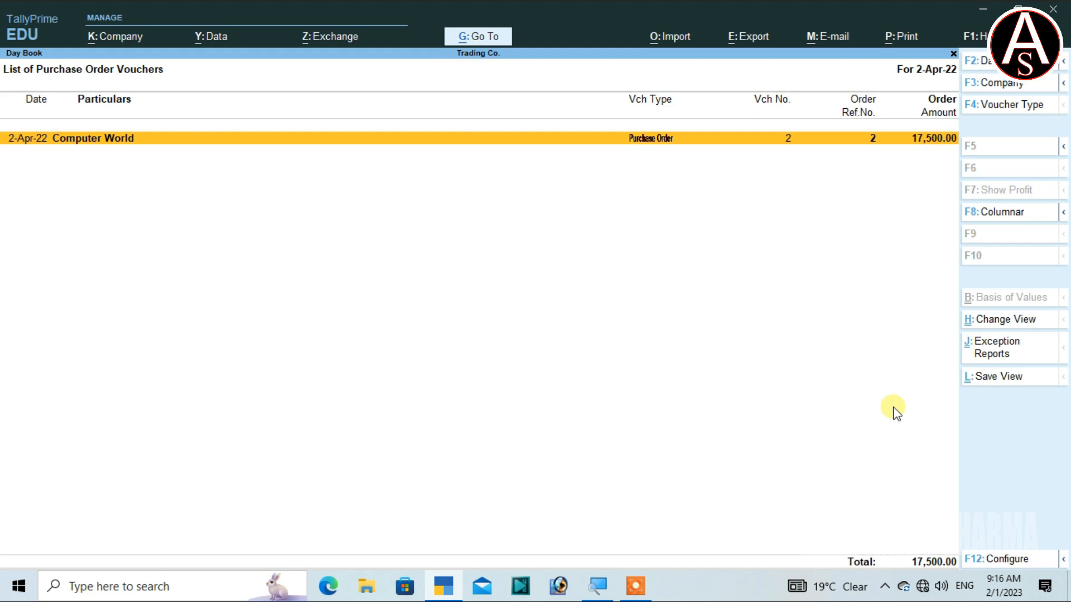
key(Escape)
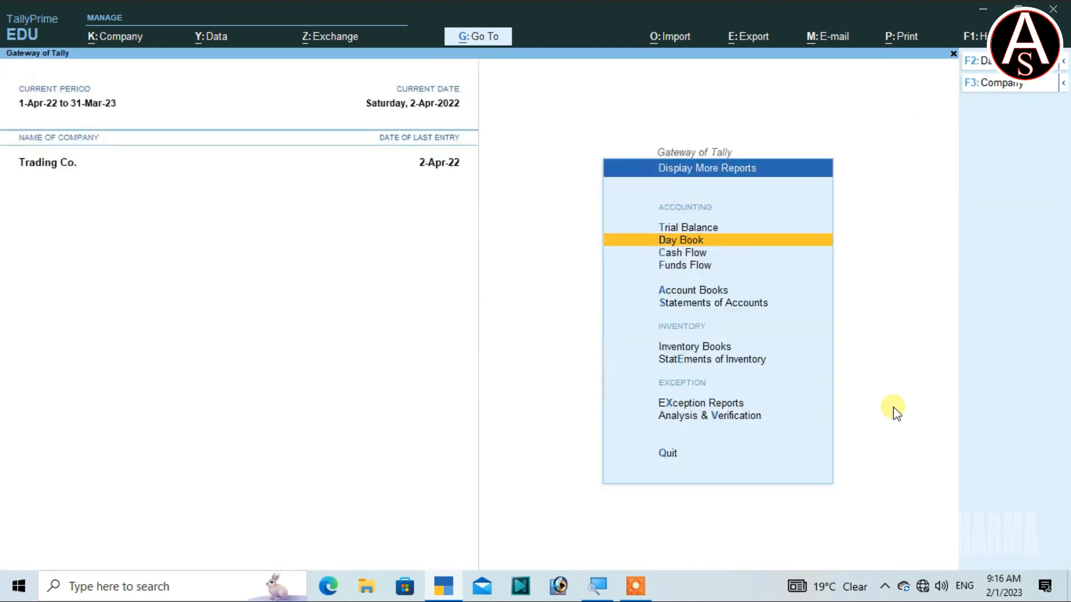
key(Escape)
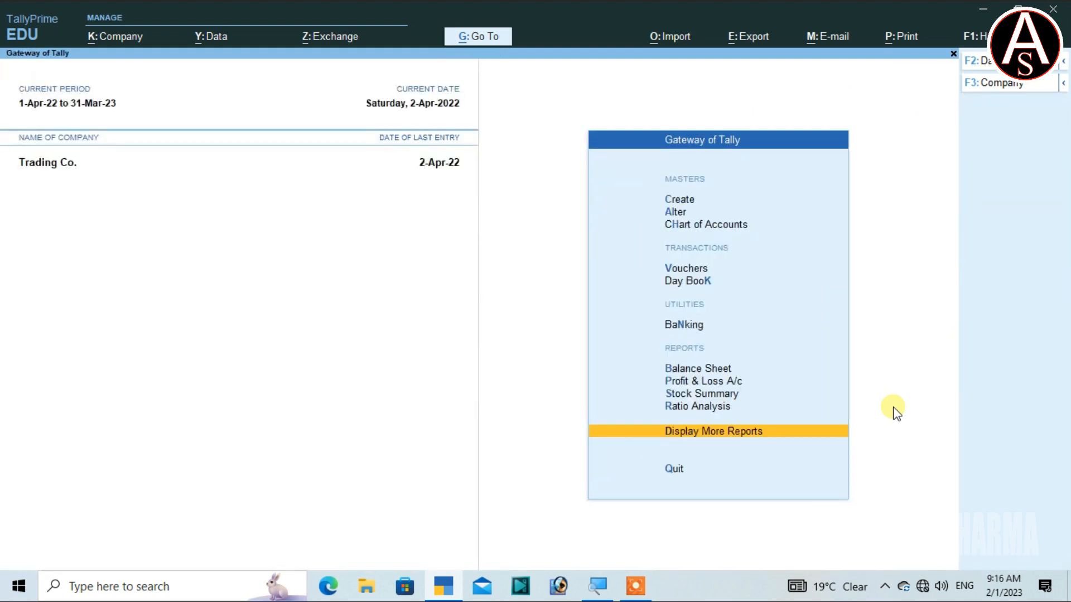